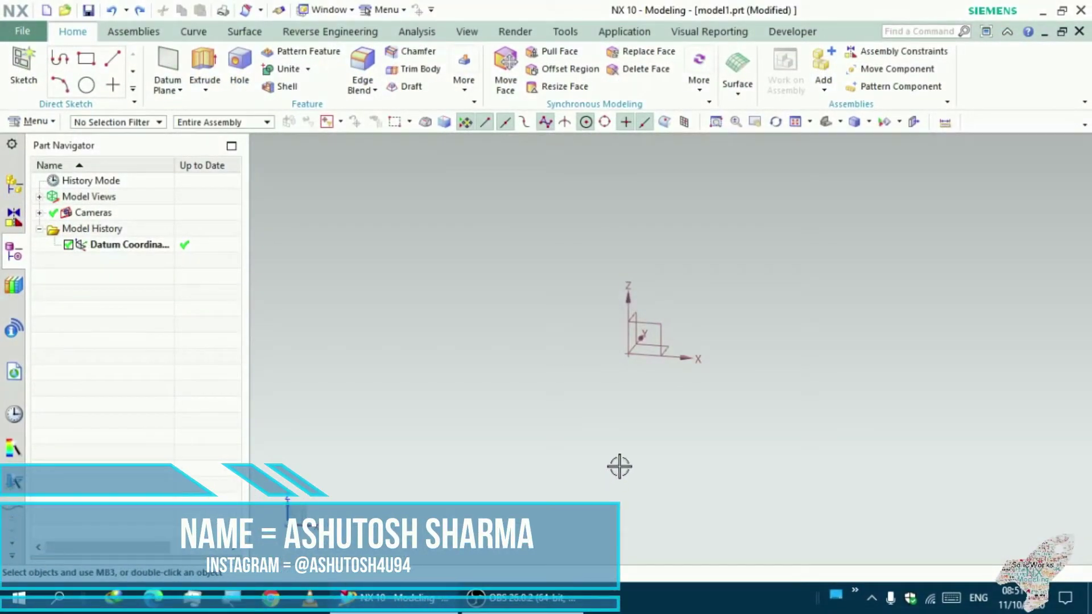
# Start a new sketch on the XY datum plane
pyautogui.moveTo(623, 456); pyautogui.dragTo(626, 468, button='middle')
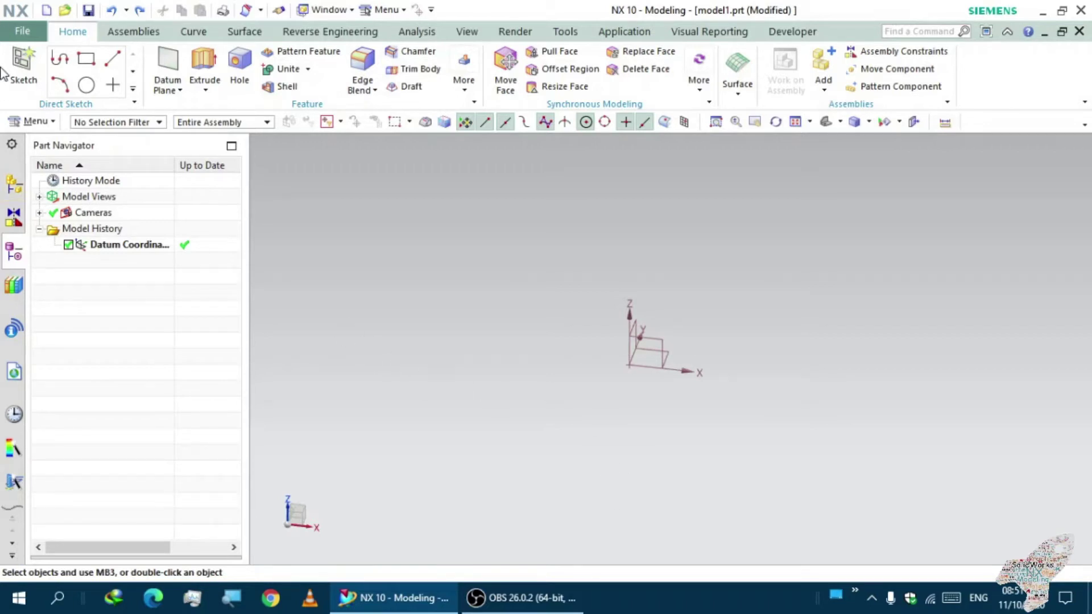
pyautogui.click(17, 73)
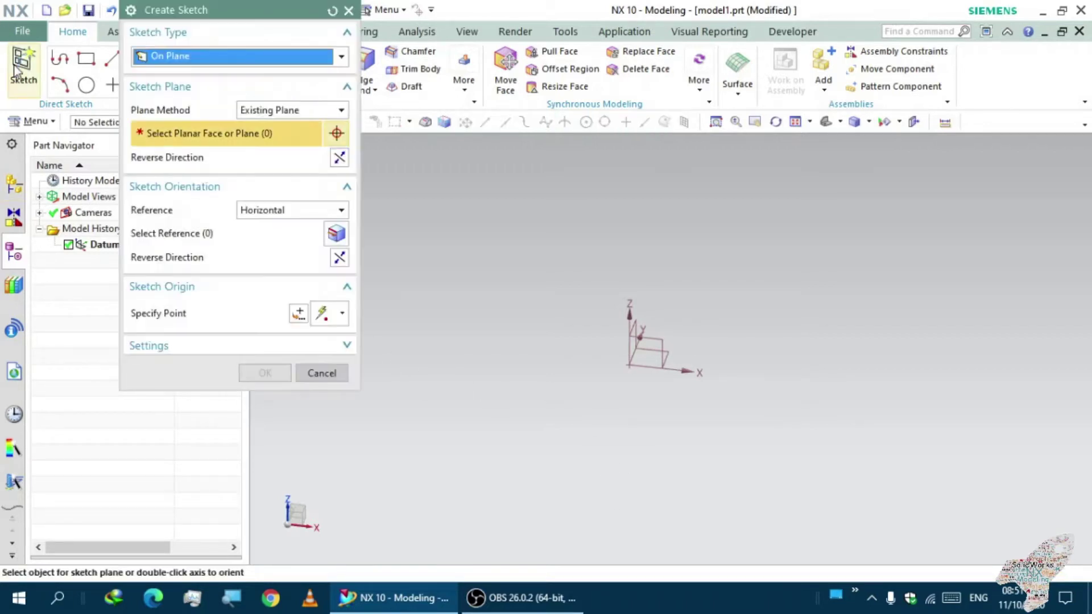
pyautogui.moveTo(467, 315); pyautogui.dragTo(464, 322, button='middle')
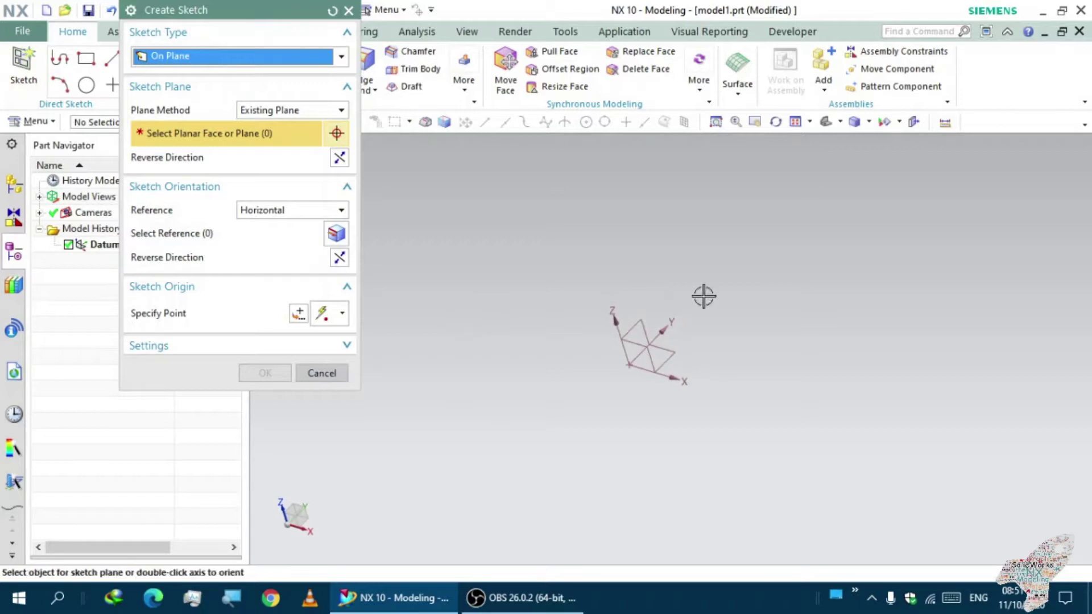
pyautogui.click(670, 349)
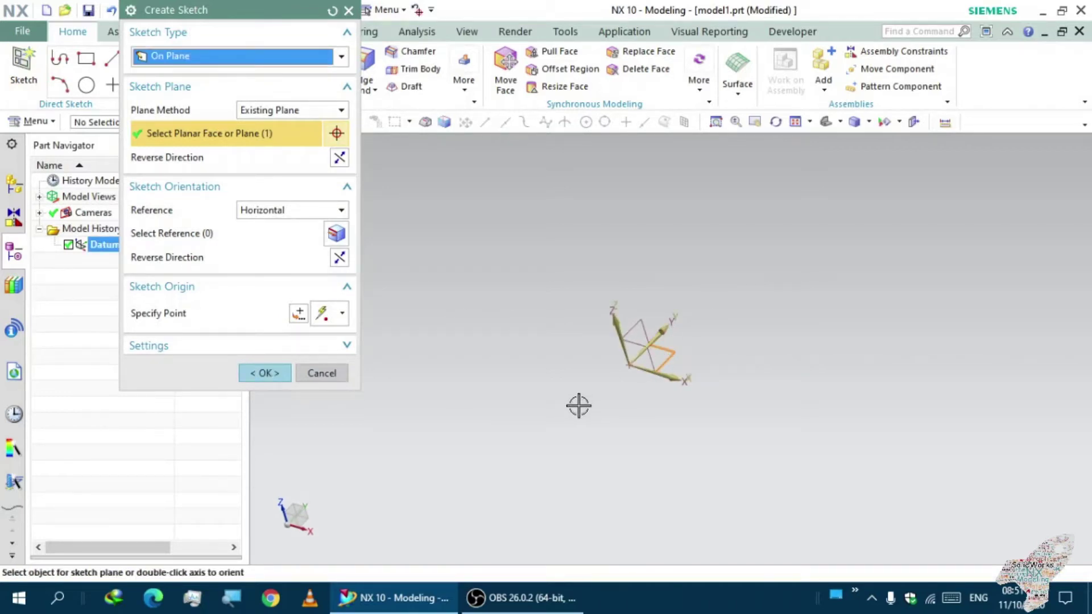
pyautogui.click(263, 373)
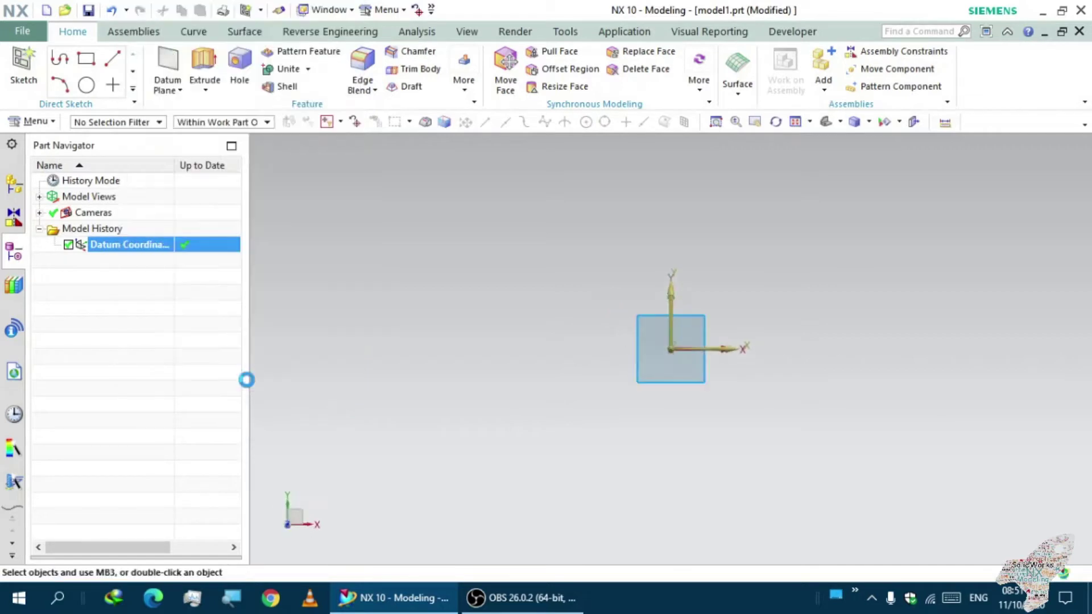
# Draw a centre rectangle around the origin and finish the sketch
pyautogui.click(134, 59)
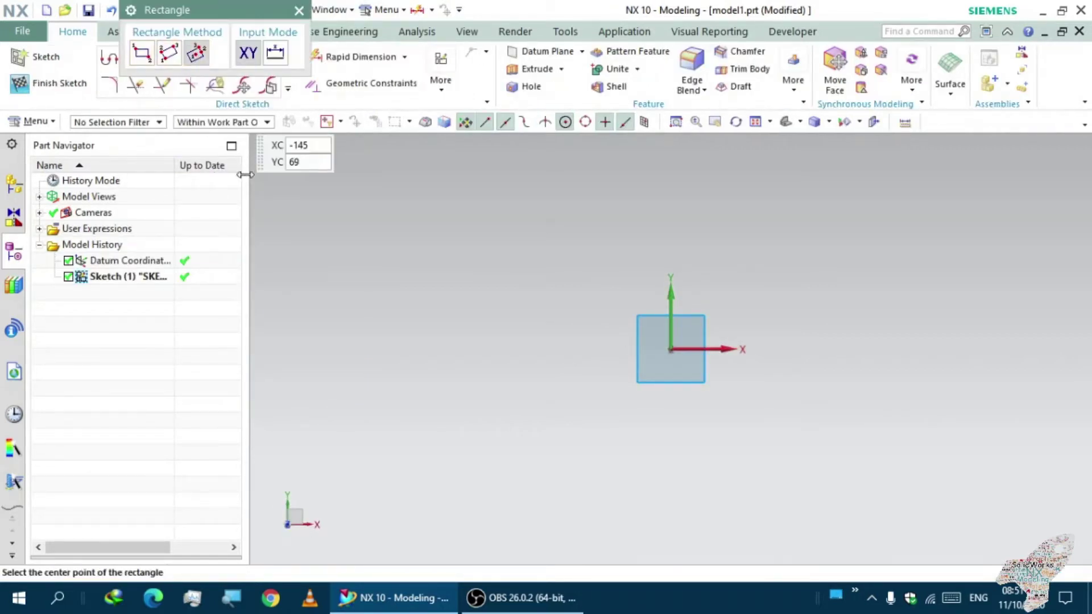
pyautogui.click(670, 349)
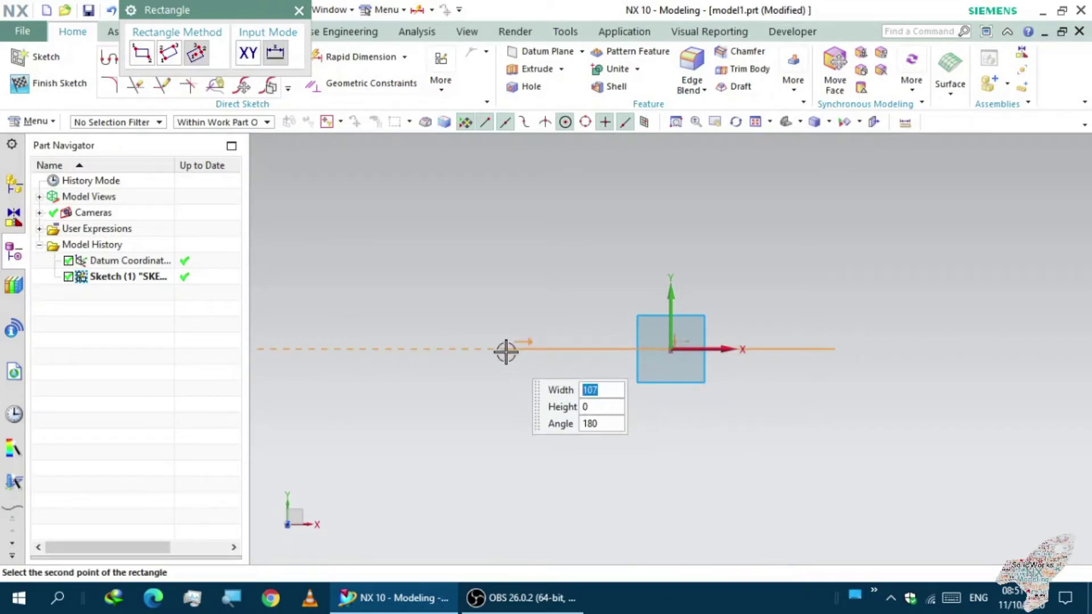
pyautogui.click(506, 265)
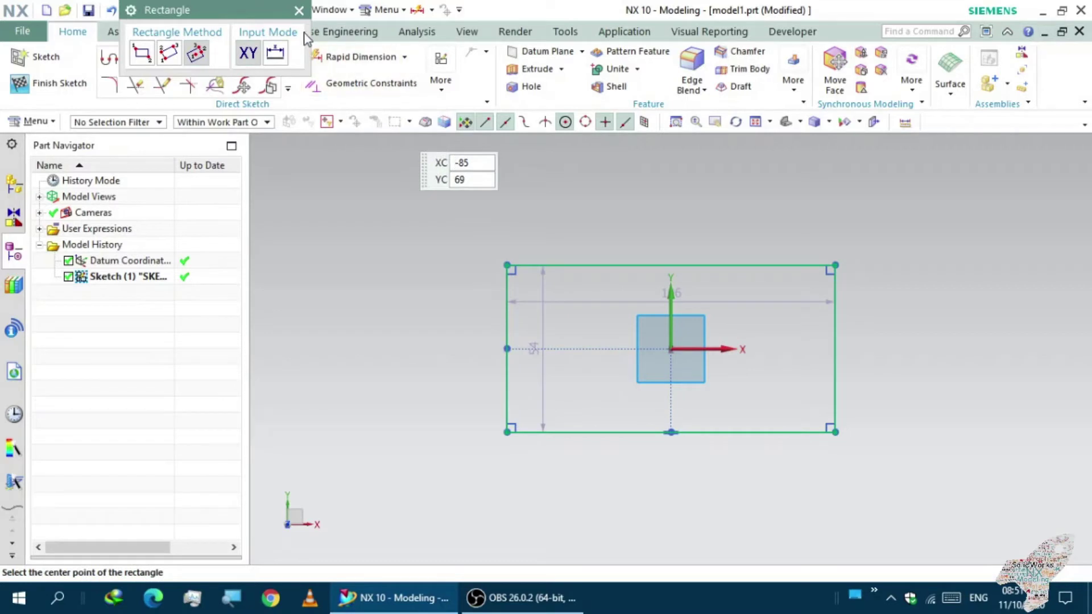
pyautogui.click(299, 11)
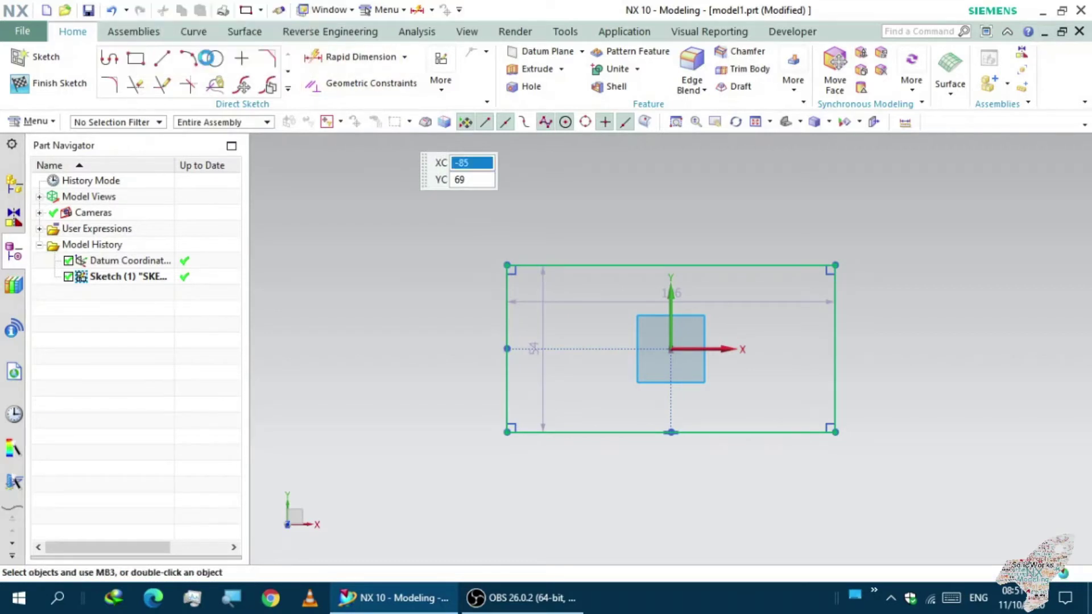
pyautogui.click(34, 84)
pyautogui.moveTo(434, 351)
pyautogui.mouseDown(button='middle')
pyautogui.moveTo(445, 314)
pyautogui.moveTo(438, 305)
pyautogui.mouseUp(button='middle')
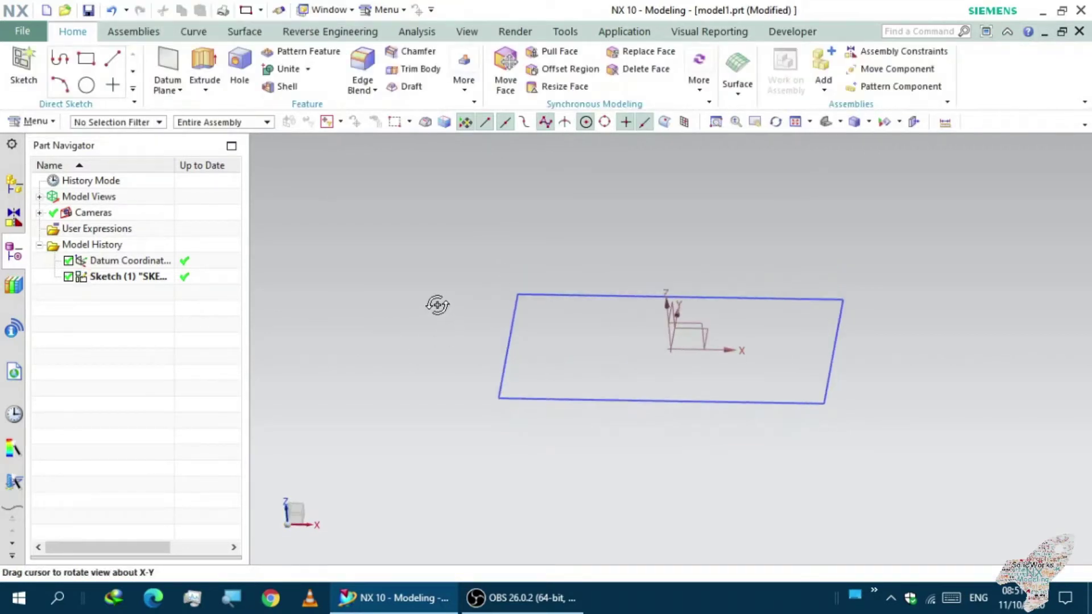
# Extrude the rectangle 37 mm upward into a solid block
pyautogui.click(196, 62)
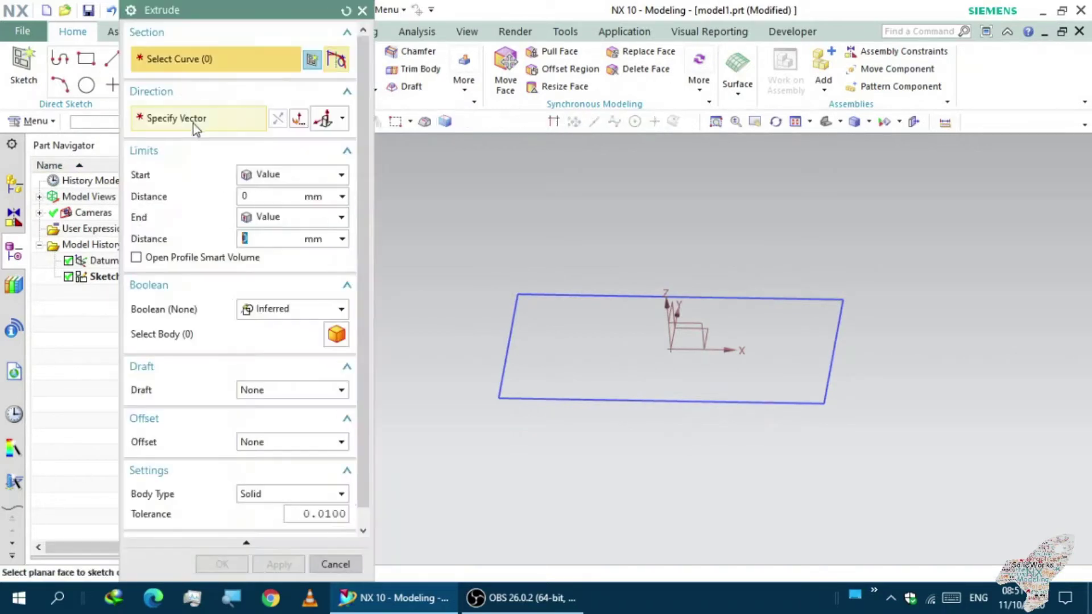
pyautogui.click(515, 338)
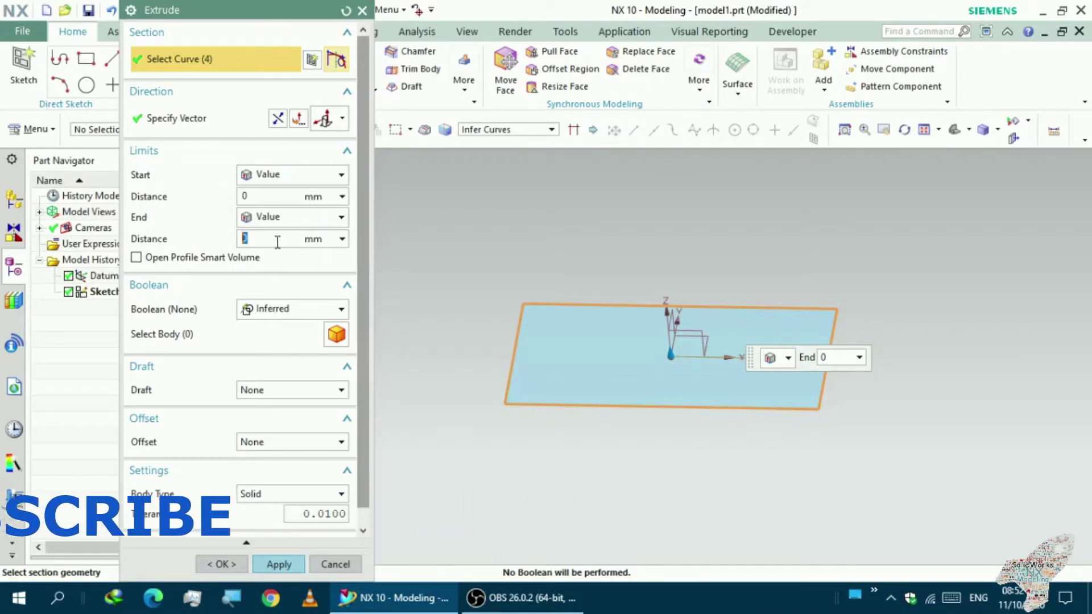
pyautogui.moveTo(670, 333); pyautogui.dragTo(661, 264)
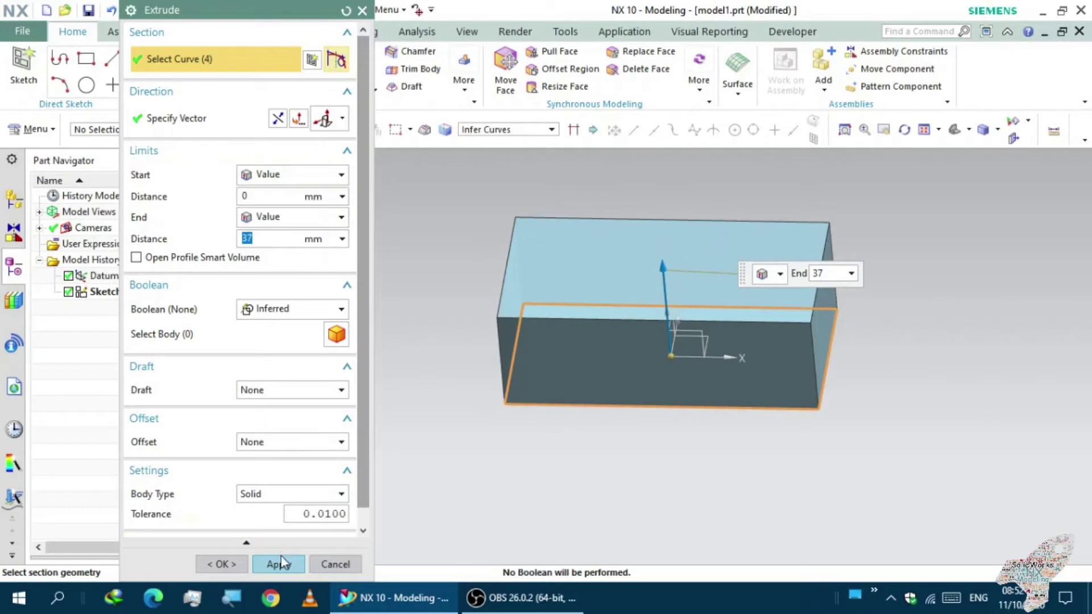
pyautogui.click(296, 563)
pyautogui.click(335, 563)
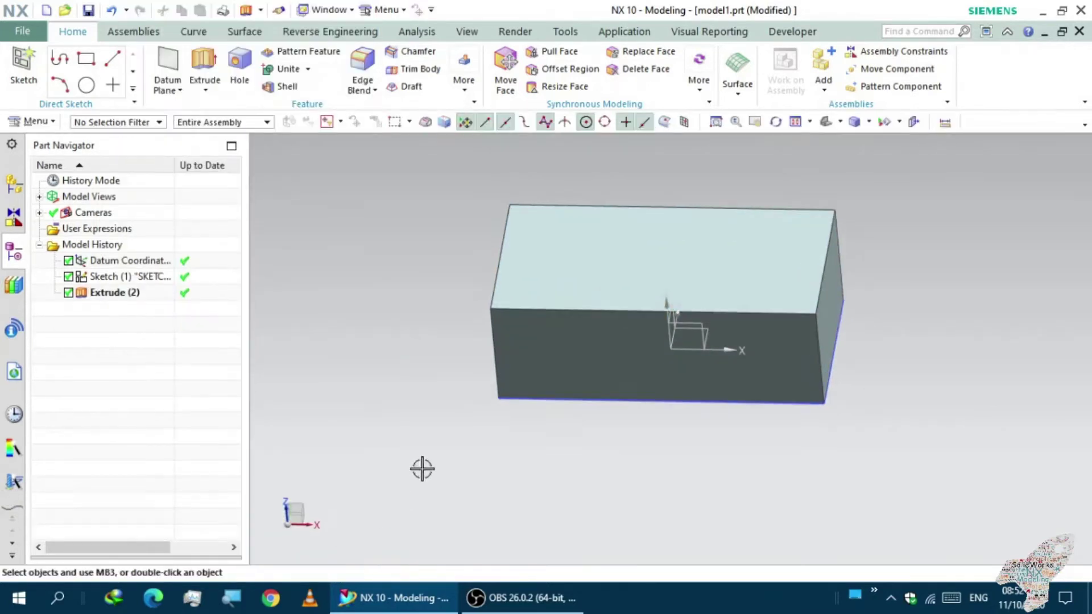
# Reorient the view toward the block's front and bring up the full feature command gallery
pyautogui.moveTo(420, 471)
pyautogui.mouseDown(button='middle')
pyautogui.moveTo(445, 480)
pyautogui.moveTo(434, 480)
pyautogui.mouseUp(button='middle')
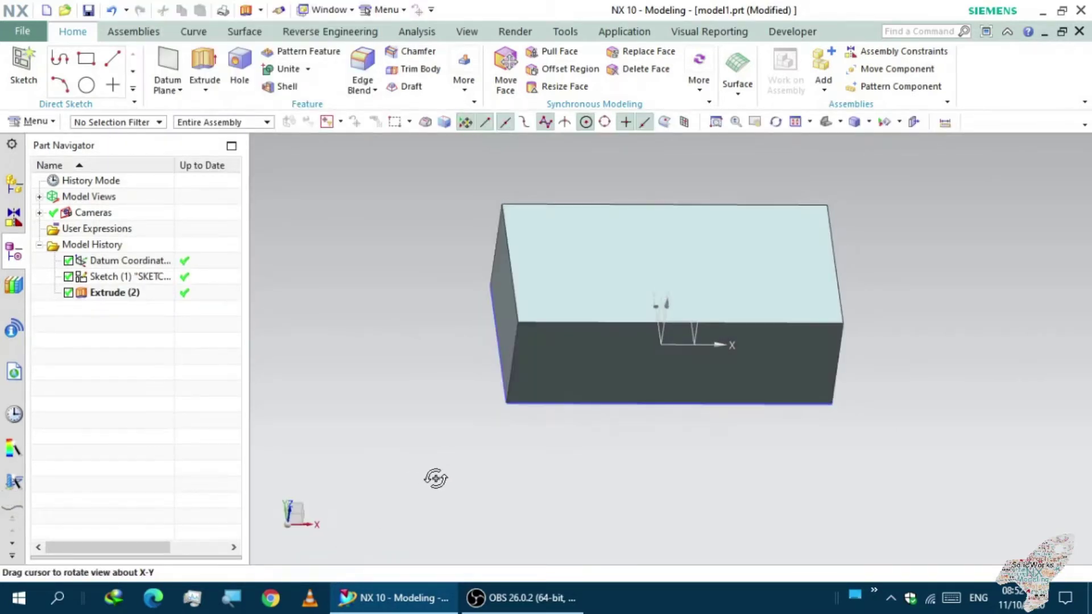
pyautogui.scroll(1, 643, 265)
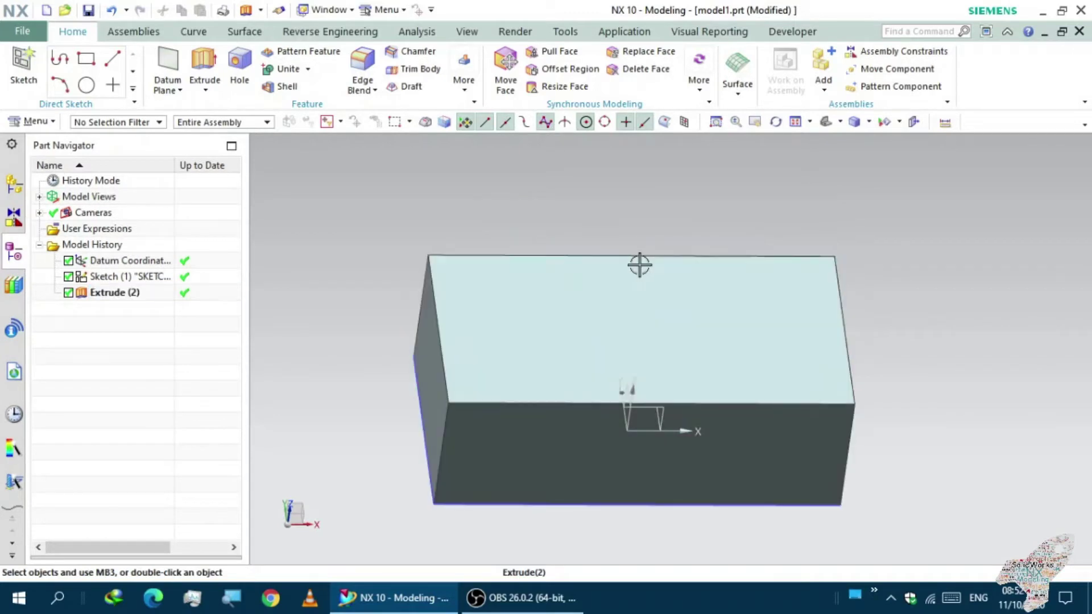
pyautogui.moveTo(639, 265); pyautogui.dragTo(629, 252, button='middle')
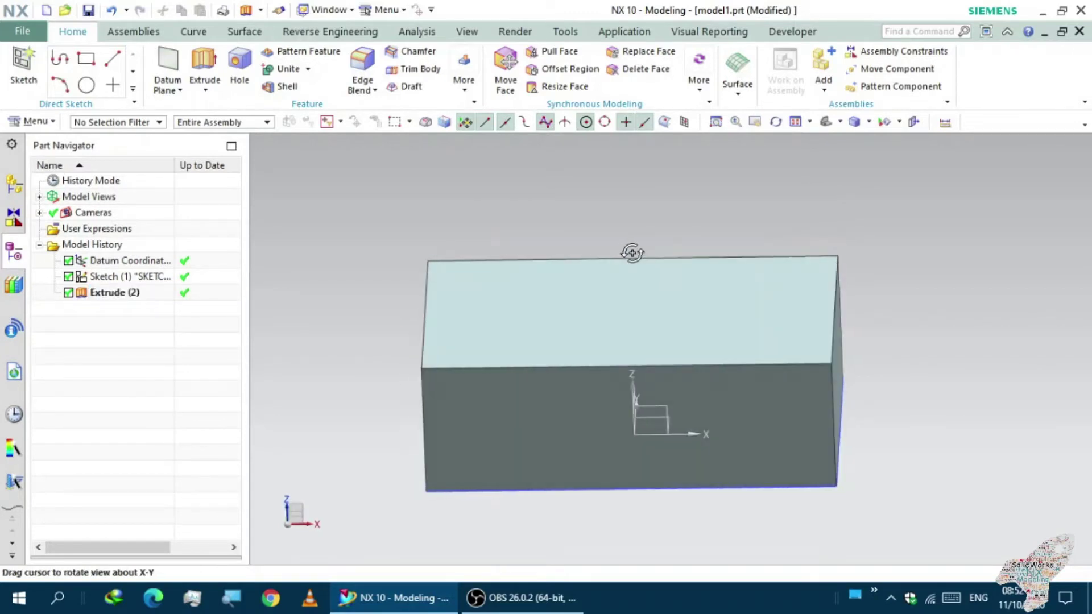
pyautogui.click(702, 96)
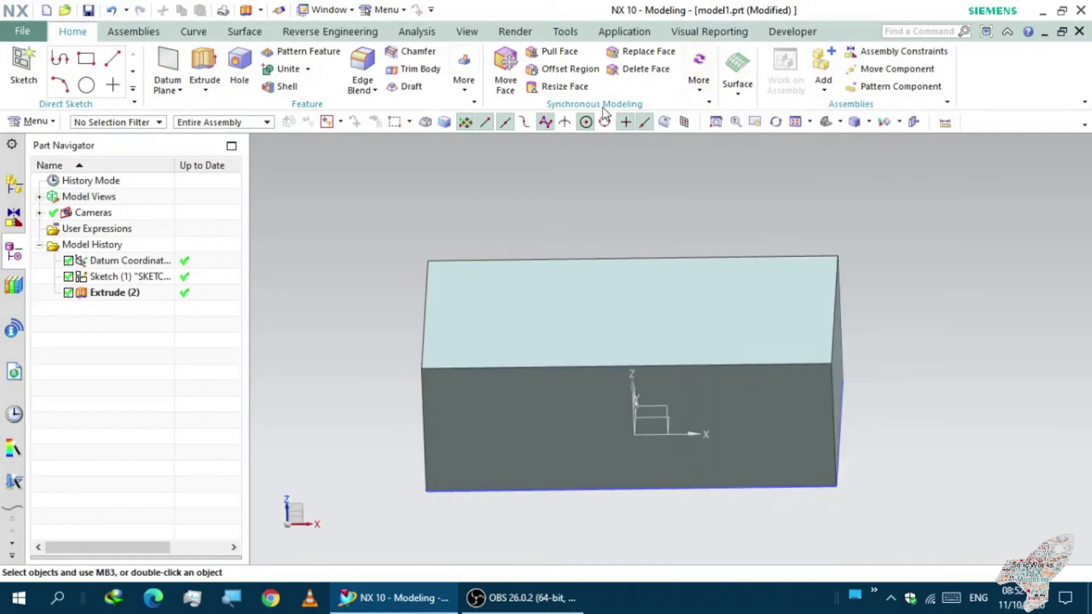
pyautogui.click(460, 90)
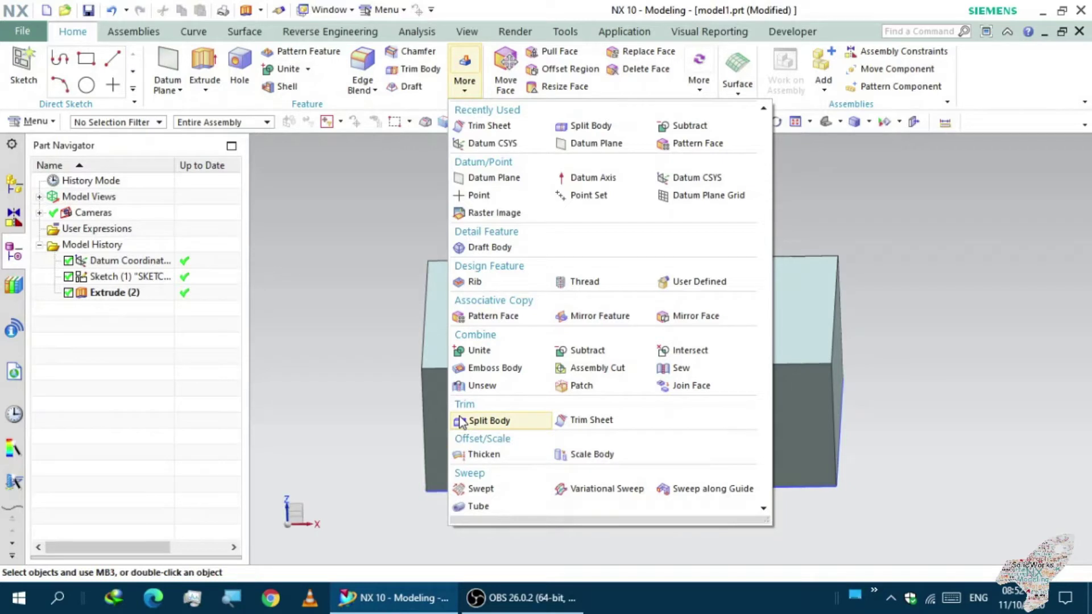
# Start Split Body with the extruded block as the body to split
pyautogui.click(461, 422)
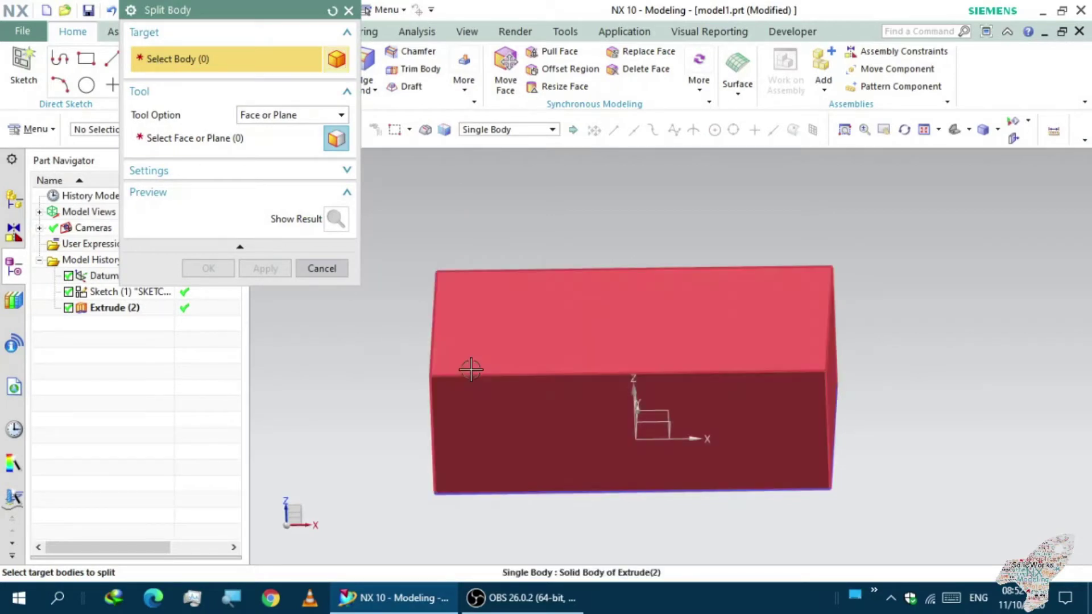
pyautogui.click(435, 382)
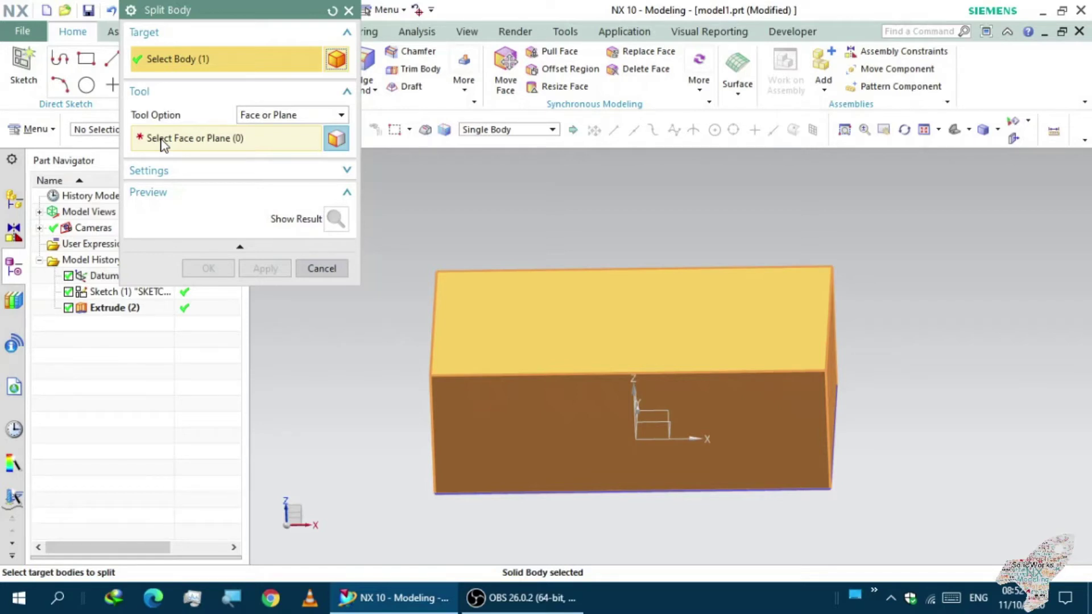
# Split the block in two along the YZ datum plane
pyautogui.click(164, 143)
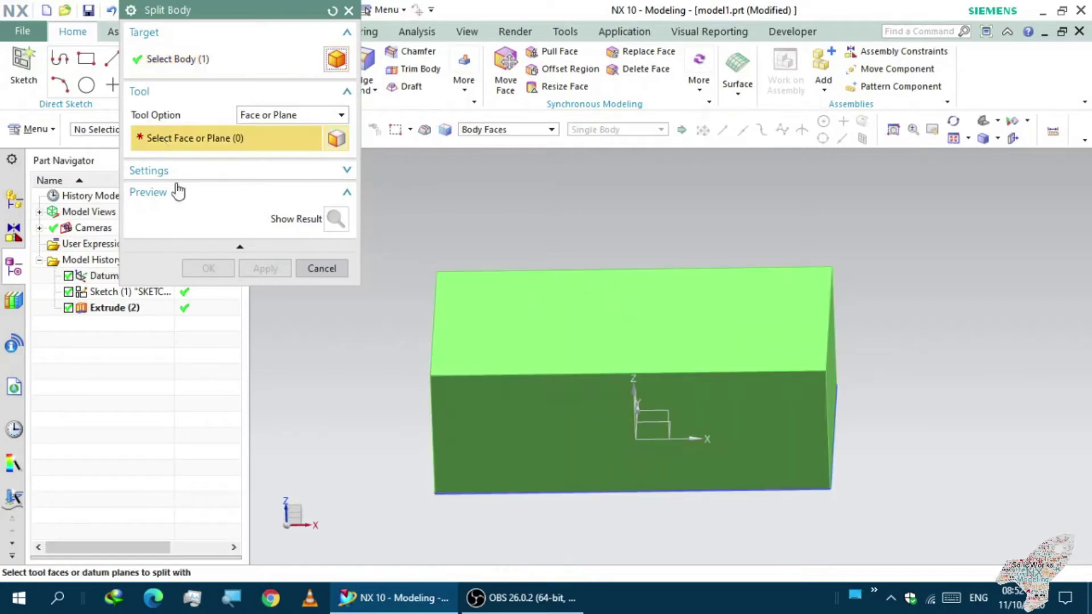
pyautogui.moveTo(331, 388); pyautogui.dragTo(308, 397, button='middle')
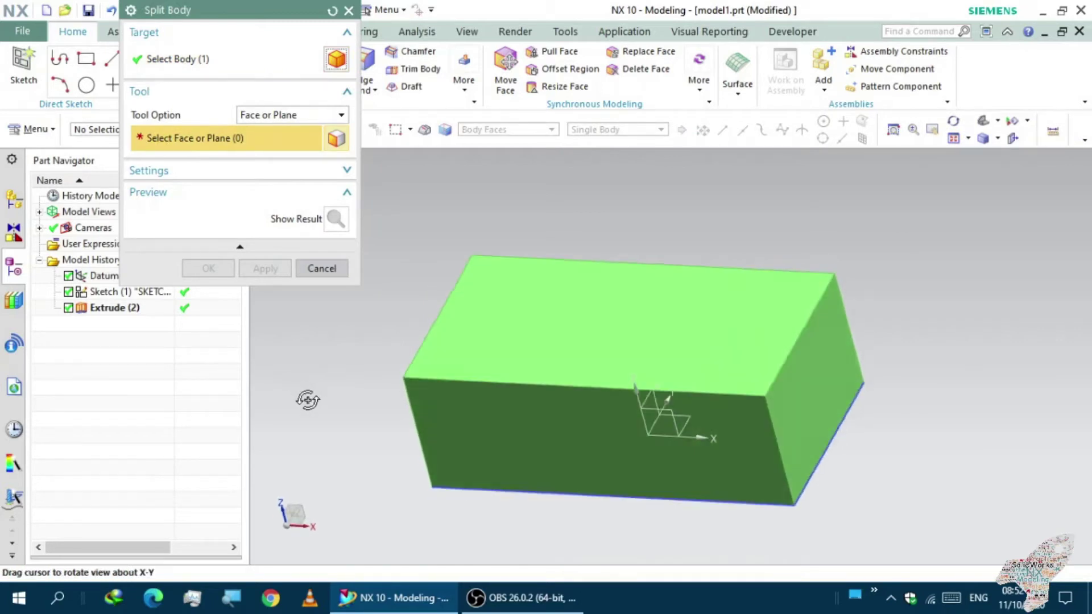
pyautogui.click(652, 401)
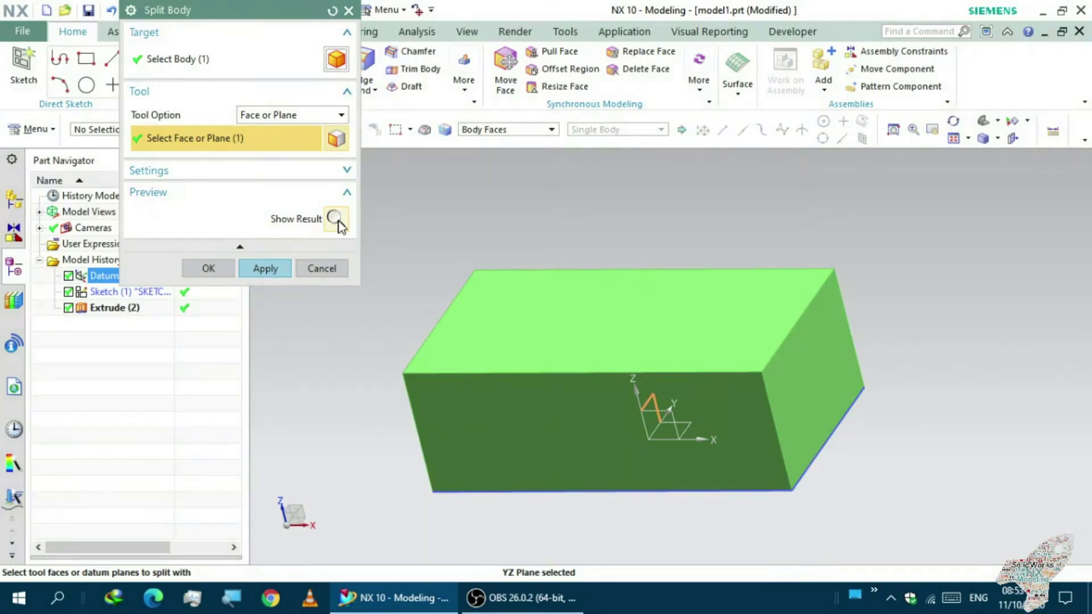
pyautogui.click(338, 223)
pyautogui.moveTo(439, 274)
pyautogui.mouseDown(button='middle')
pyautogui.moveTo(477, 283)
pyautogui.moveTo(436, 263)
pyautogui.moveTo(397, 285)
pyautogui.mouseUp(button='middle')
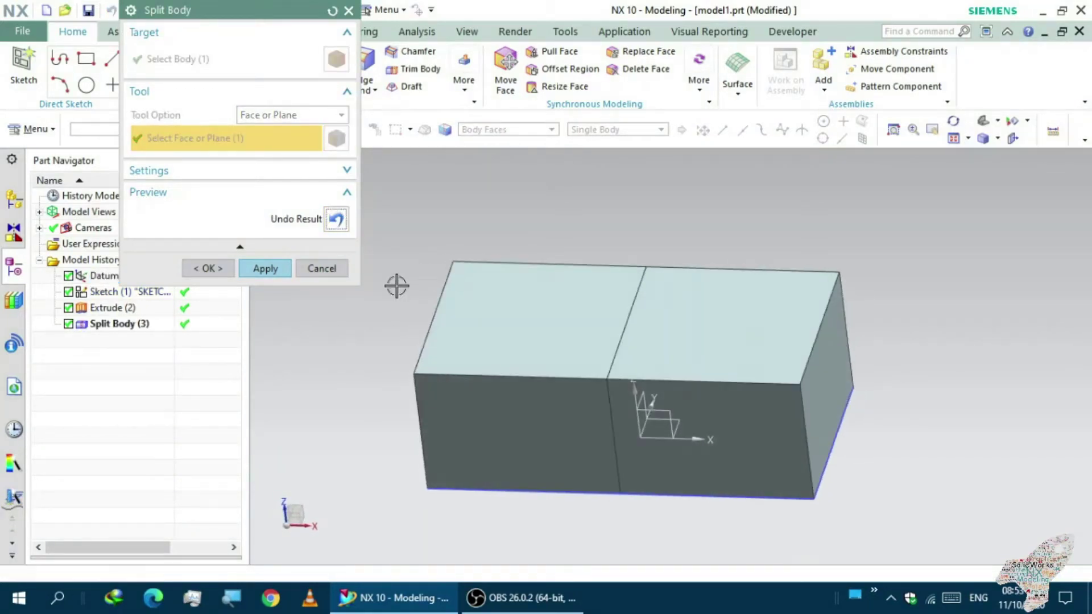
pyautogui.click(274, 270)
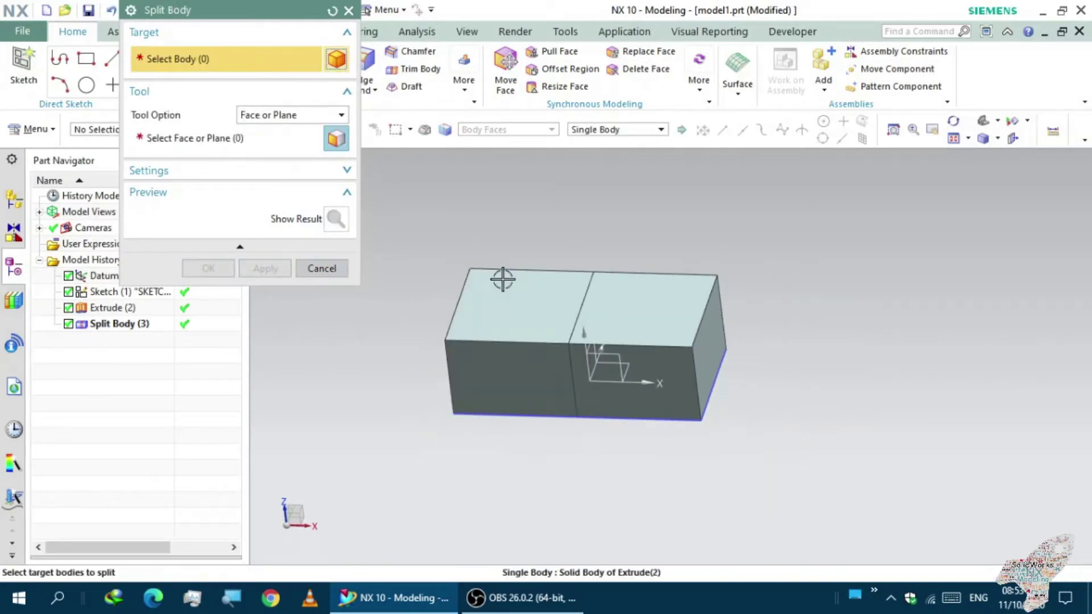
# Select both halves of the block and close the Split Body dialog
pyautogui.moveTo(502, 287); pyautogui.dragTo(459, 257, button='middle')
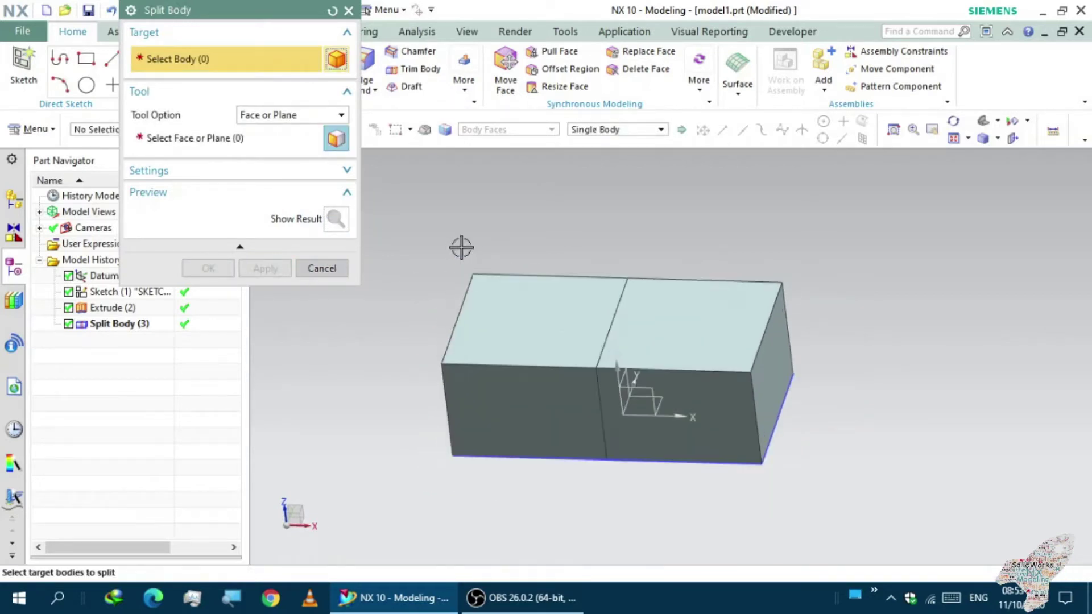
pyautogui.click(514, 340)
pyautogui.click(690, 348)
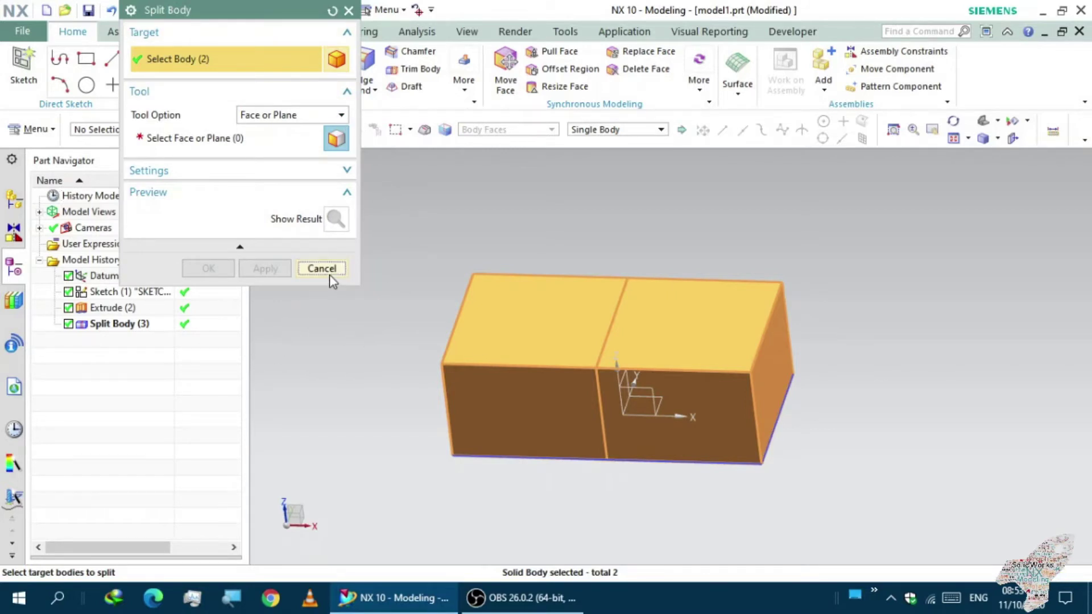
pyautogui.click(329, 274)
pyautogui.click(169, 396)
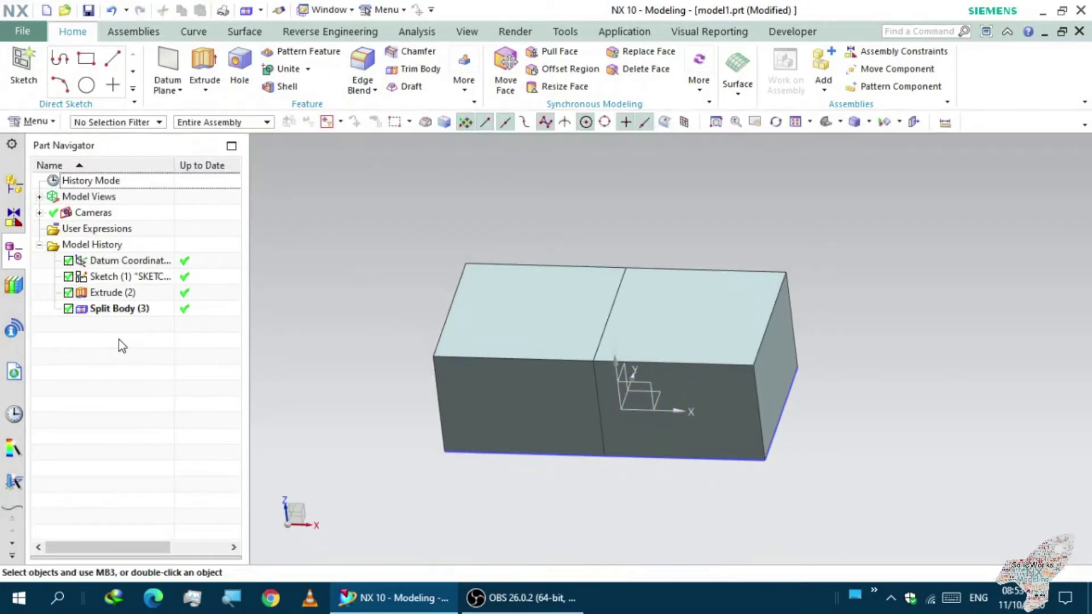
# Split both block halves along the XZ datum plane into four bodies
pyautogui.click(465, 82)
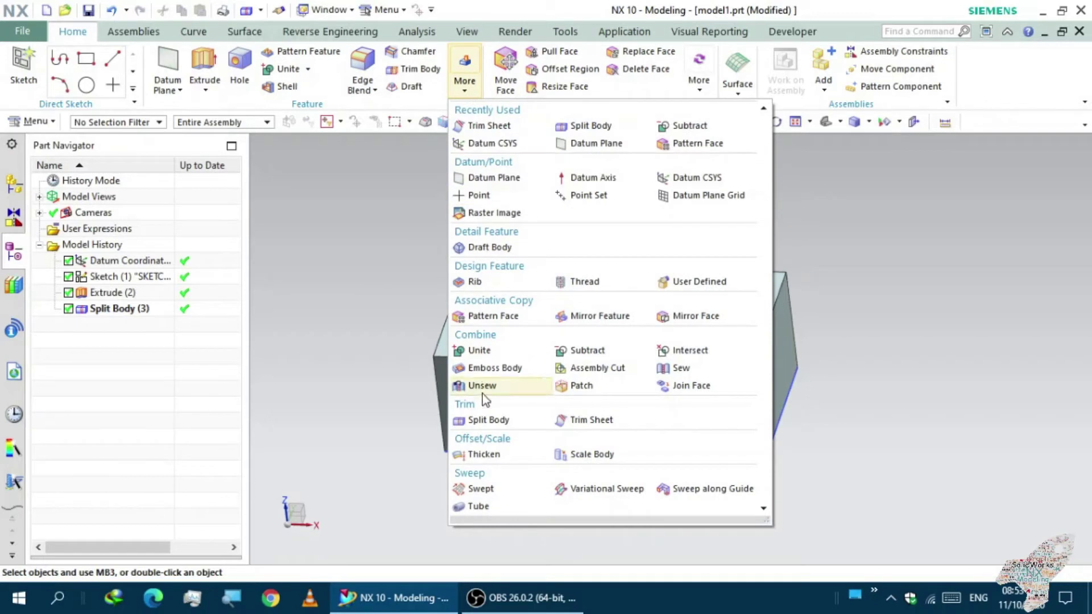
pyautogui.click(489, 419)
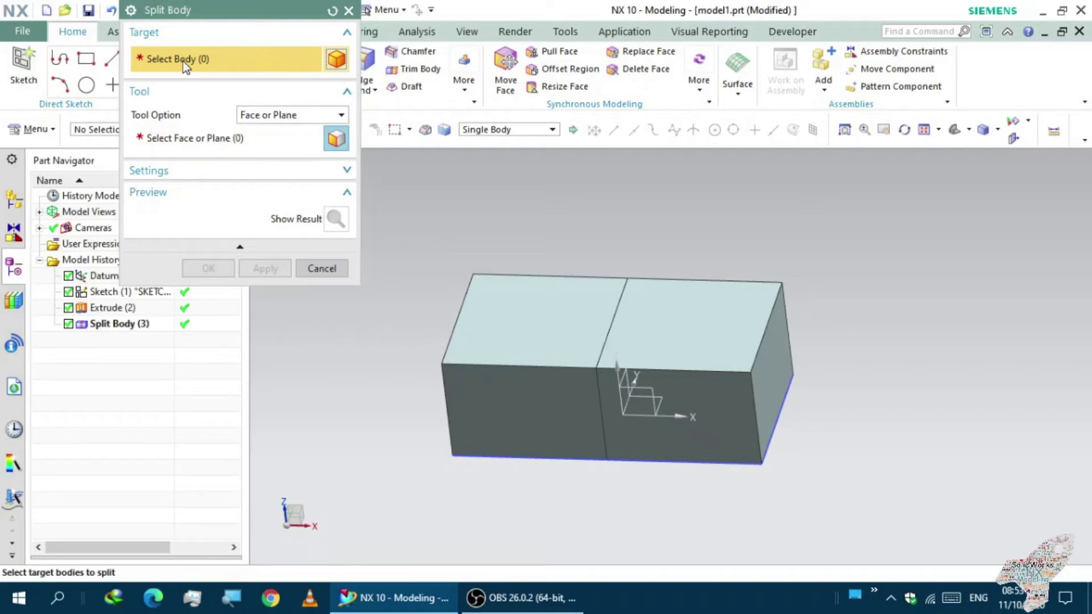
pyautogui.click(529, 301)
pyautogui.moveTo(442, 361); pyautogui.dragTo(397, 367, button='middle')
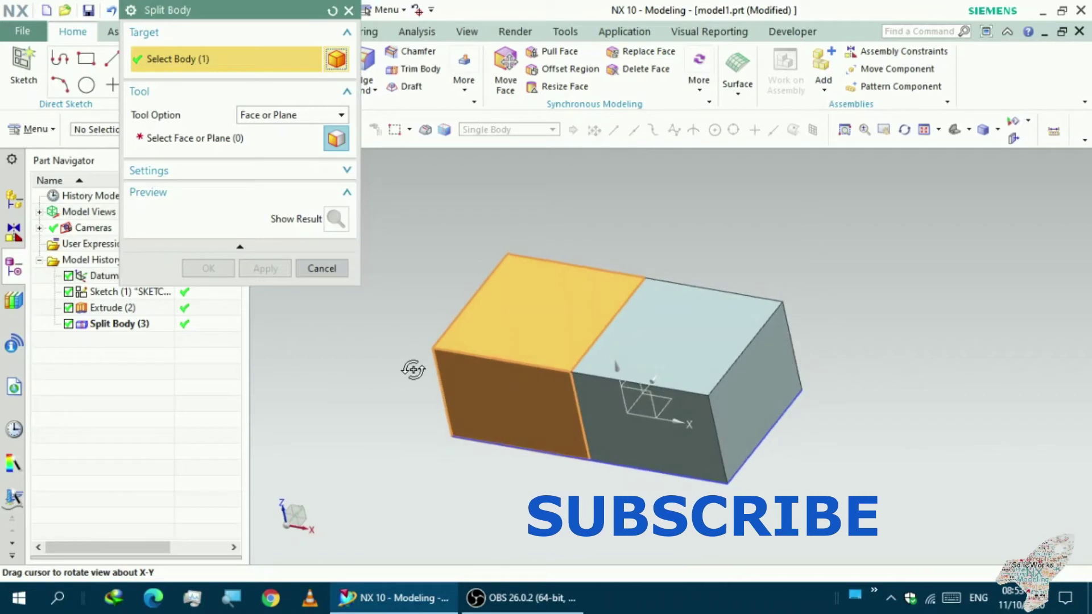
pyautogui.click(663, 358)
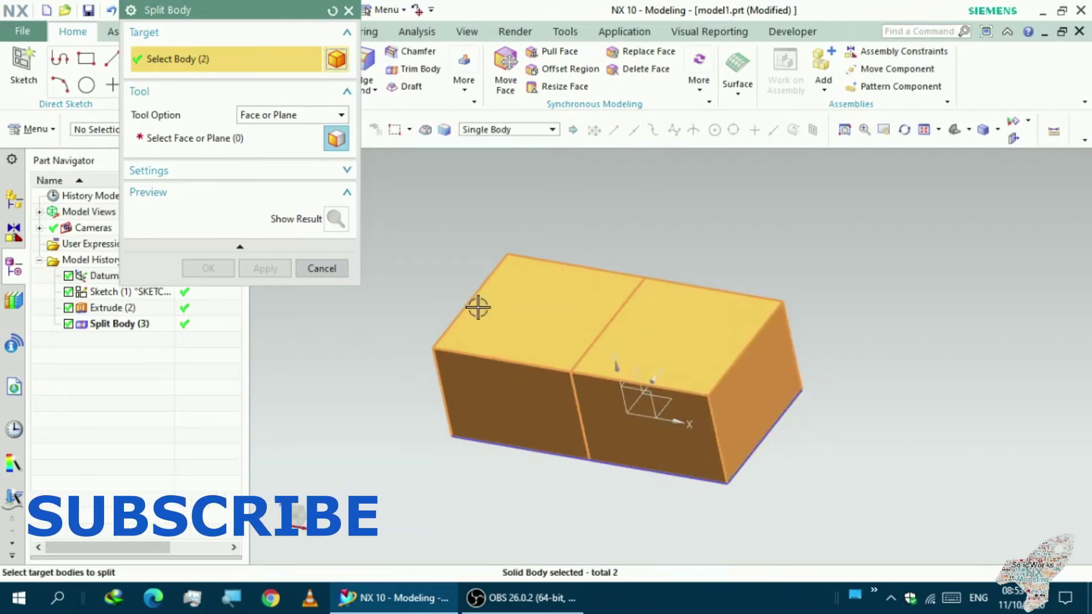
pyautogui.click(192, 136)
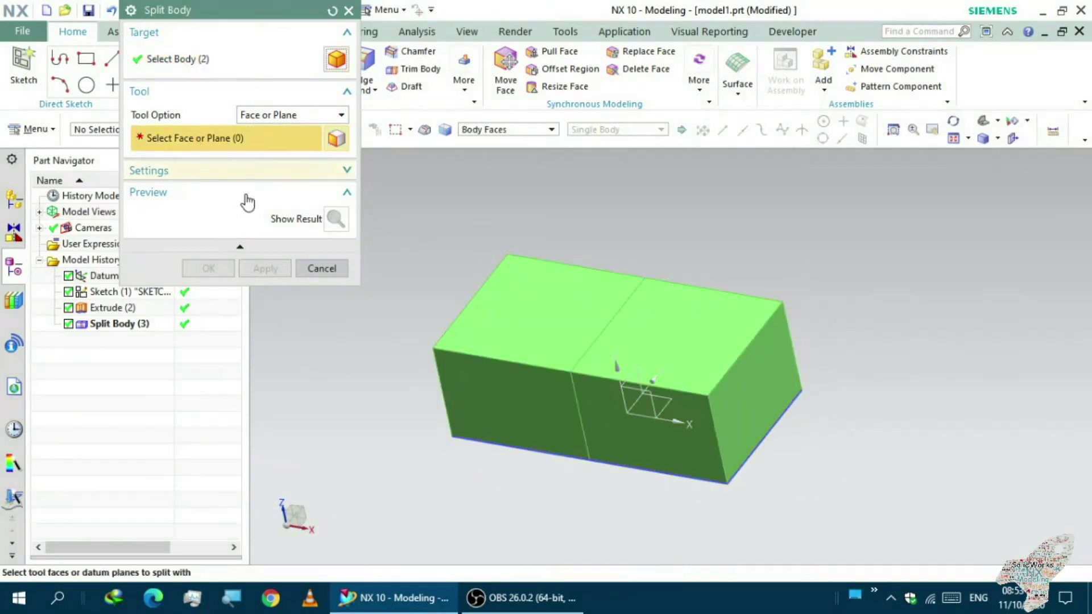
pyautogui.click(658, 396)
pyautogui.click(335, 220)
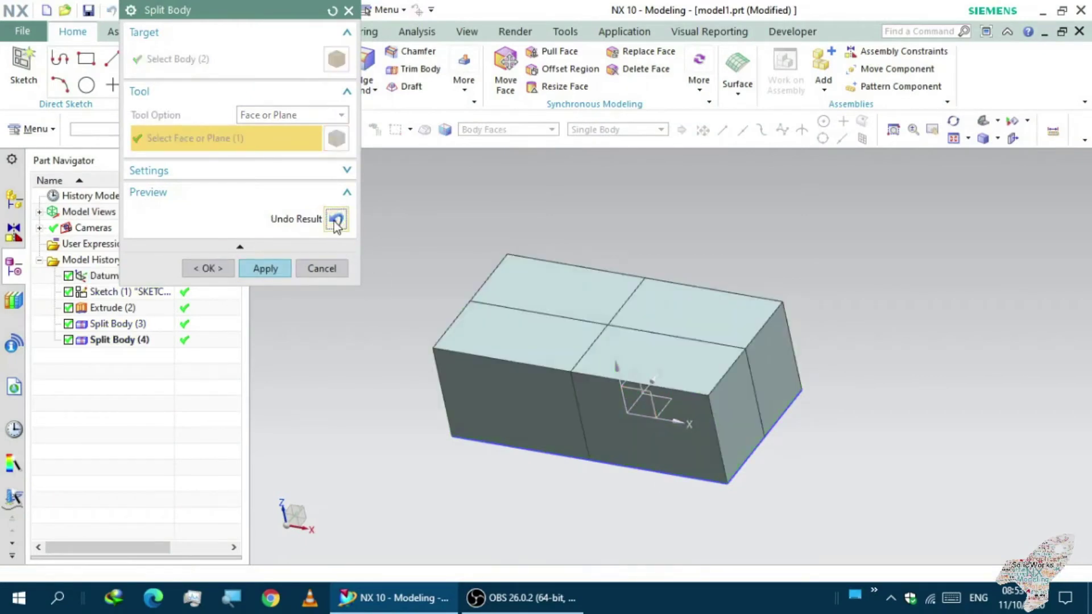
pyautogui.moveTo(374, 337); pyautogui.dragTo(375, 345, button='middle')
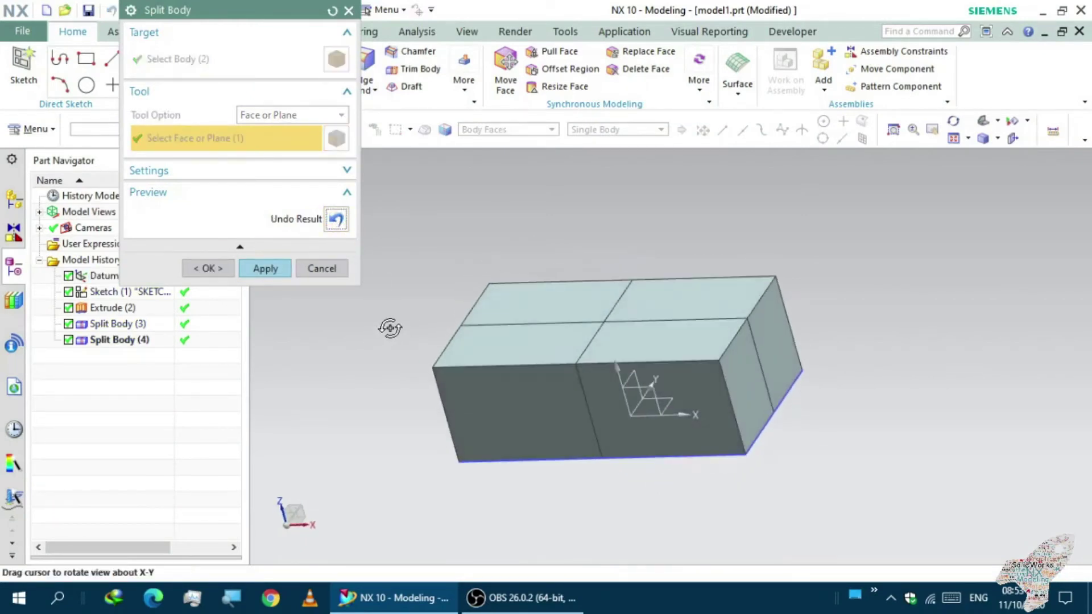
pyautogui.click(285, 267)
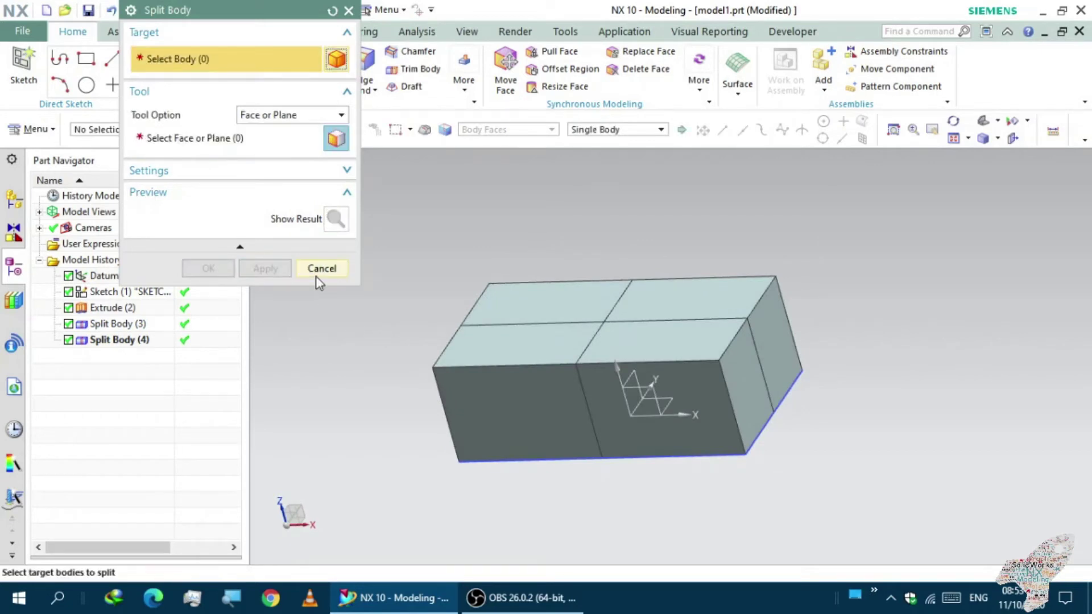
# Close the split tool, inspect the four-part box from above and below, then undo the second split
pyautogui.click(315, 276)
pyautogui.moveTo(314, 275); pyautogui.dragTo(390, 311, button='middle')
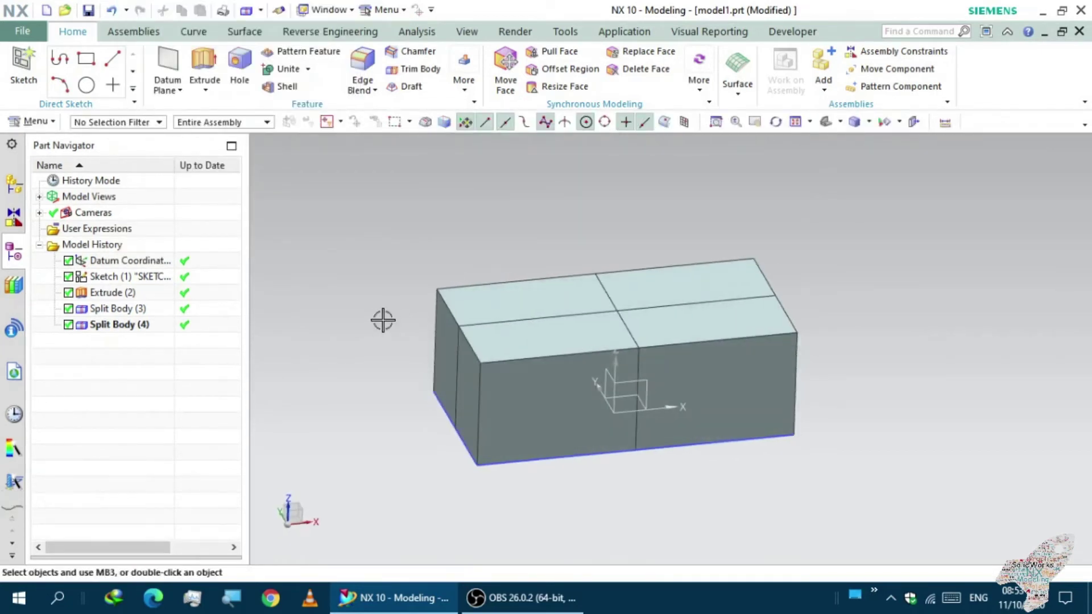
pyautogui.click(458, 321)
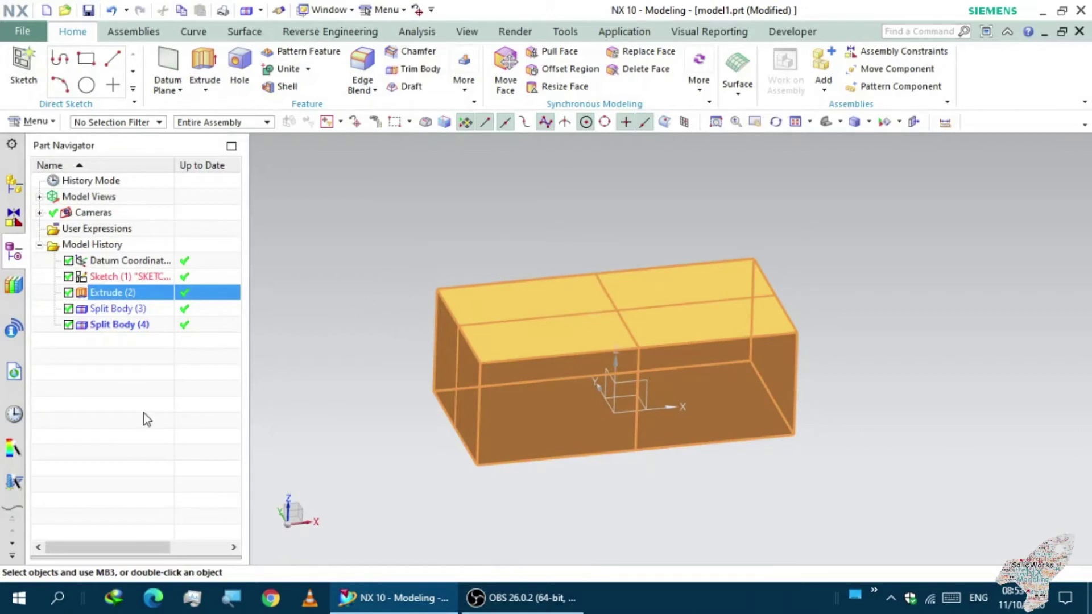
pyautogui.click(147, 409)
pyautogui.moveTo(358, 354)
pyautogui.mouseDown(button='middle')
pyautogui.moveTo(356, 368)
pyautogui.moveTo(354, 334)
pyautogui.moveTo(443, 334)
pyautogui.moveTo(331, 359)
pyautogui.mouseUp(button='middle')
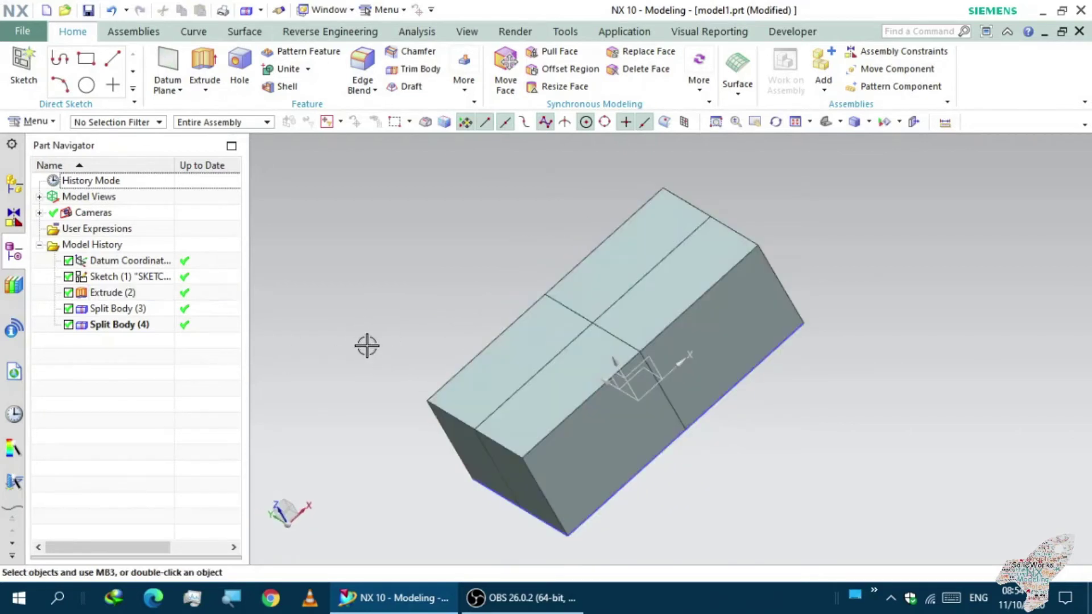
pyautogui.moveTo(365, 344)
pyautogui.mouseDown(button='middle')
pyautogui.moveTo(326, 348)
pyautogui.moveTo(387, 323)
pyautogui.mouseUp(button='middle')
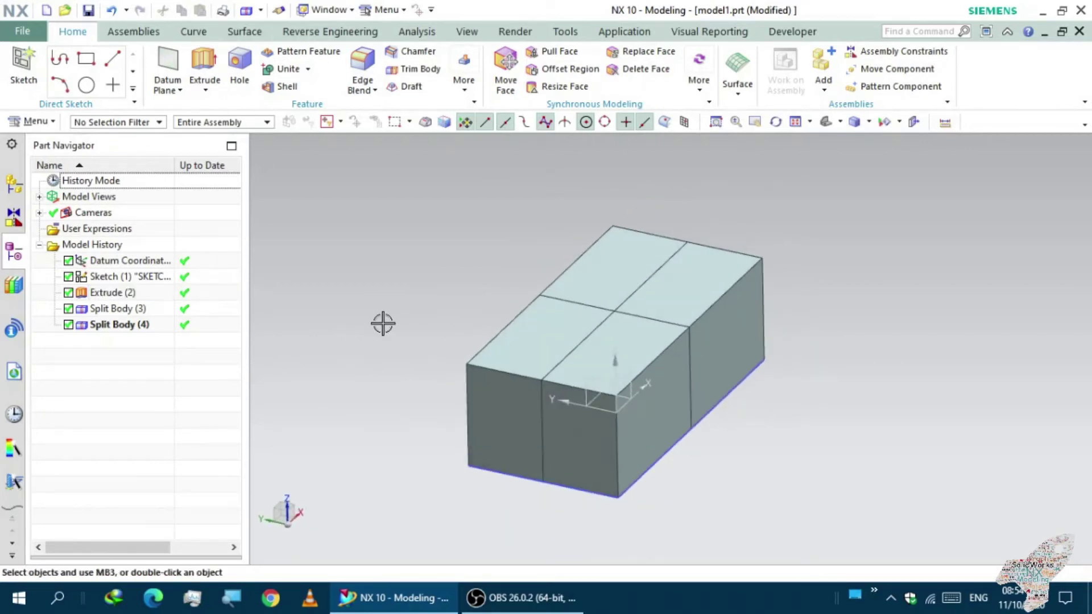
pyautogui.hotkey('ctrl', 'z')
# Undo the remaining split and extrusion, leaving only the rectangle sketch
pyautogui.hotkey('ctrl', 'z')
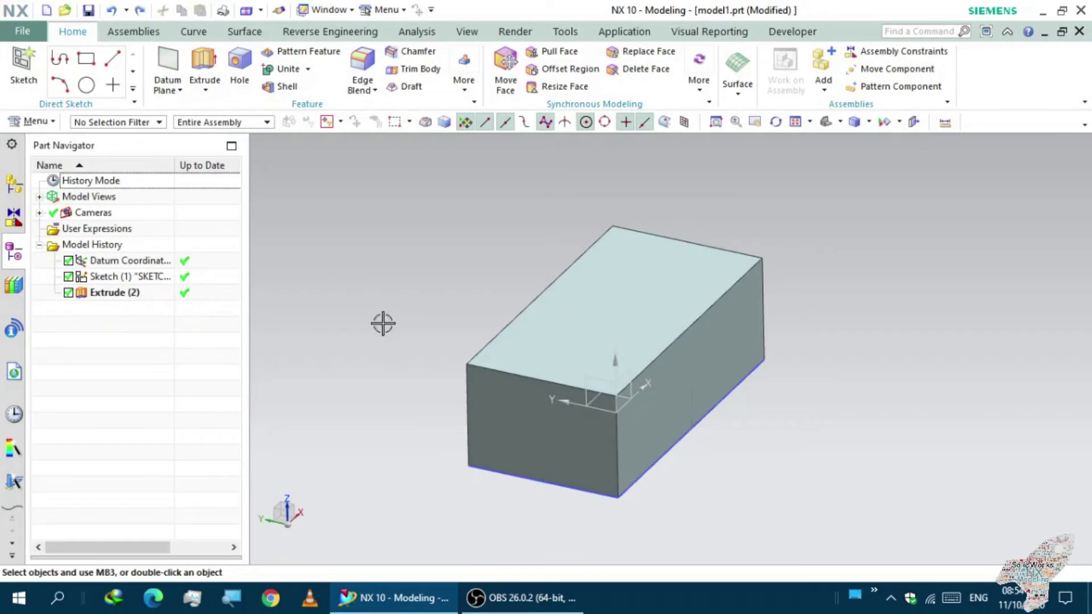
pyautogui.hotkey('ctrl', 'z')
pyautogui.moveTo(419, 293)
pyautogui.mouseDown(button='middle')
pyautogui.moveTo(502, 319)
pyautogui.moveTo(375, 369)
pyautogui.moveTo(414, 343)
pyautogui.moveTo(417, 324)
pyautogui.moveTo(436, 346)
pyautogui.mouseUp(button='middle')
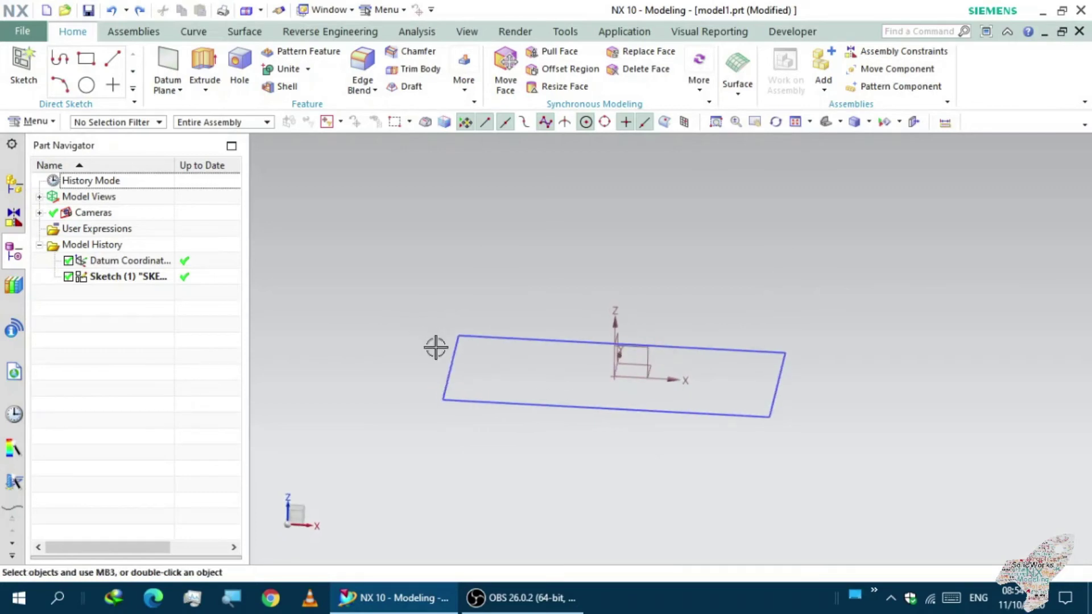
pyautogui.click(465, 83)
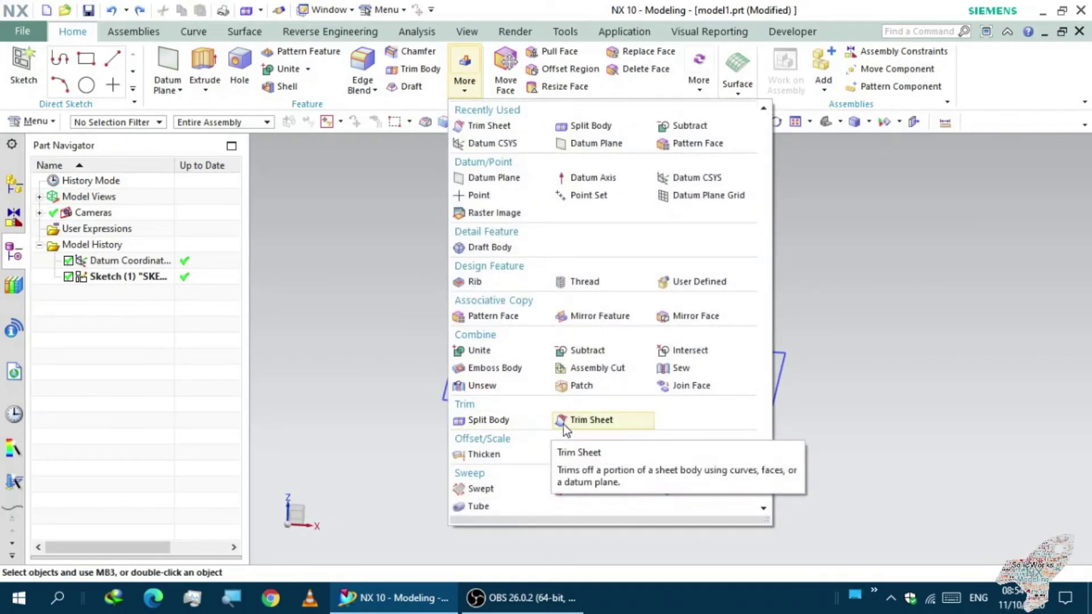
pyautogui.click(394, 334)
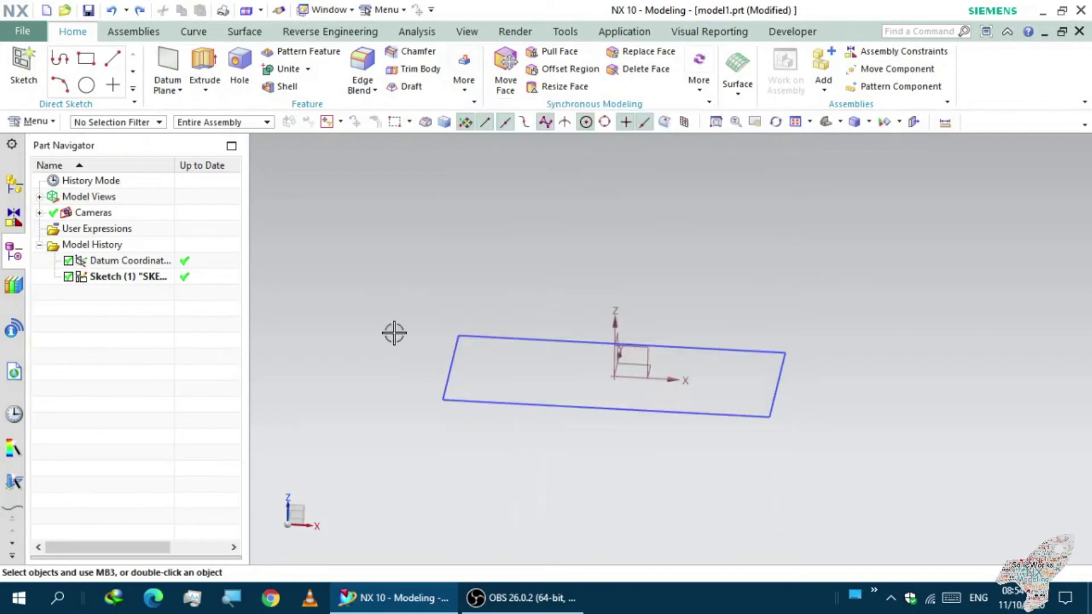
pyautogui.moveTo(419, 331)
pyautogui.mouseDown(button='middle')
pyautogui.moveTo(561, 358)
pyautogui.moveTo(537, 324)
pyautogui.moveTo(477, 319)
pyautogui.moveTo(531, 329)
pyautogui.mouseUp(button='middle')
pyautogui.scroll(-2, 531, 330)
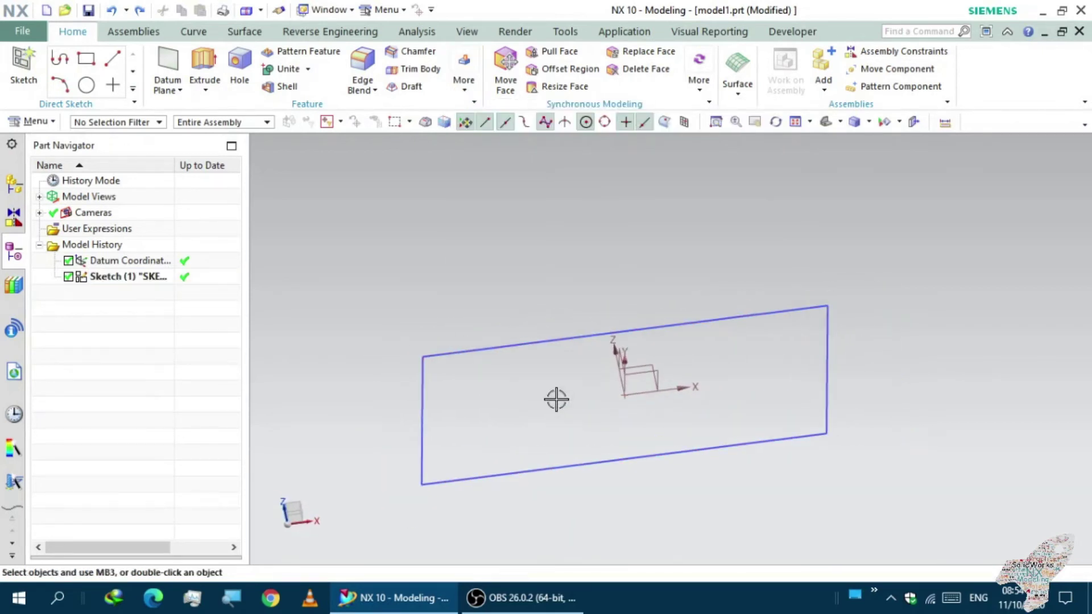
pyautogui.scroll(-1, 555, 398)
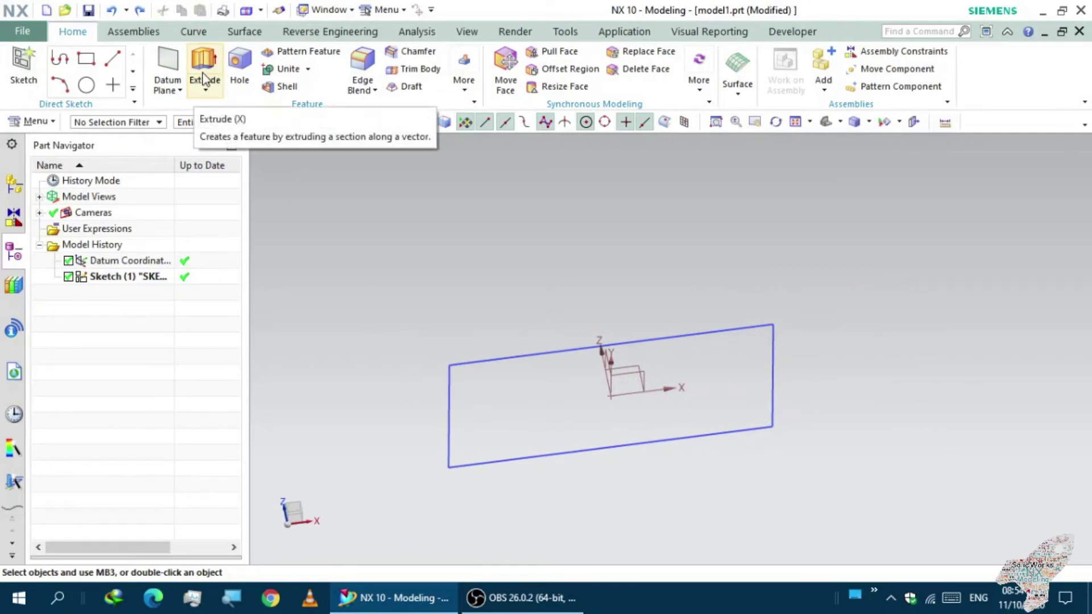
# Extrude the rectangle sketch with zero end distance into a flat sheet body
pyautogui.click(209, 59)
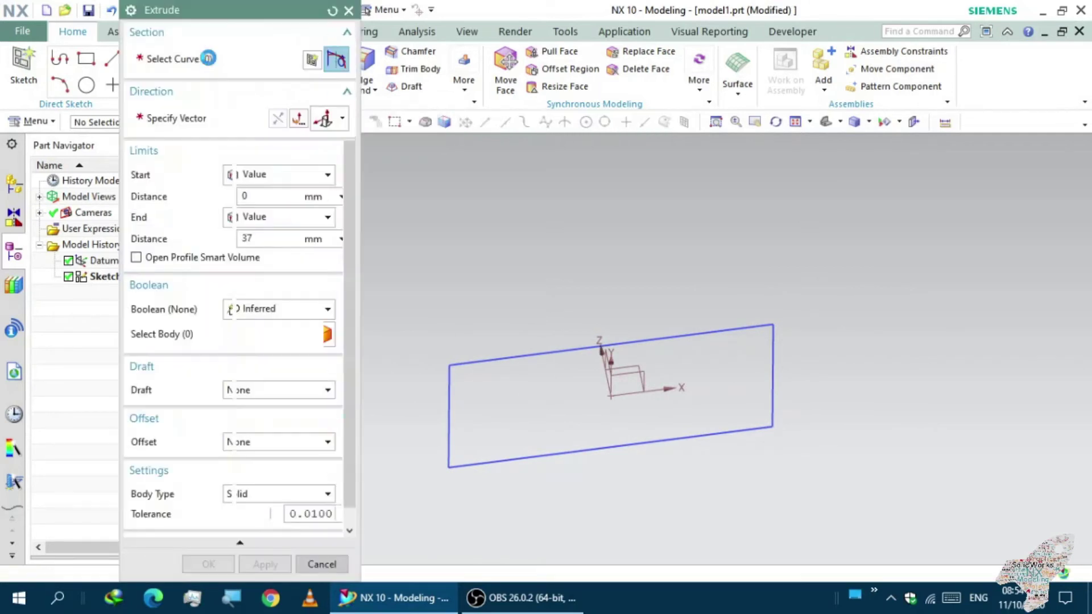
pyautogui.click(461, 419)
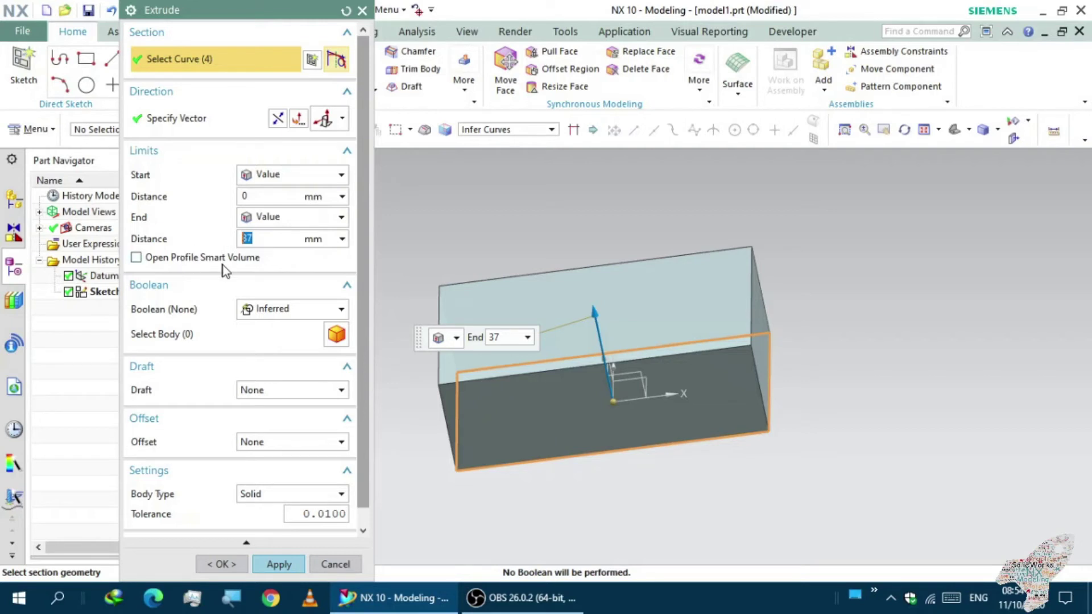
pyautogui.write('0')
pyautogui.press('Return')
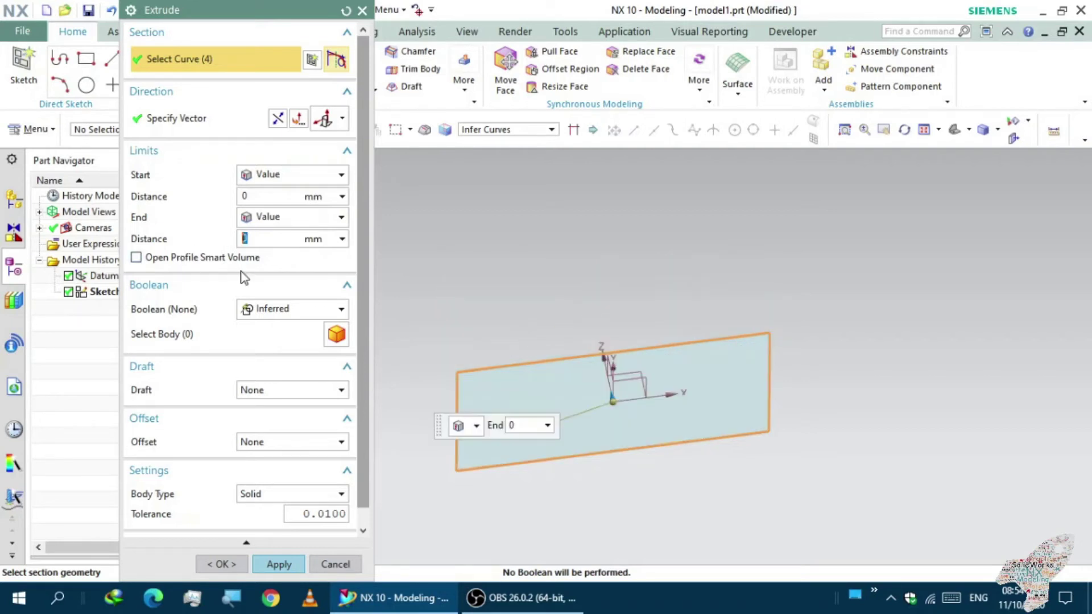
pyautogui.click(278, 564)
pyautogui.click(336, 564)
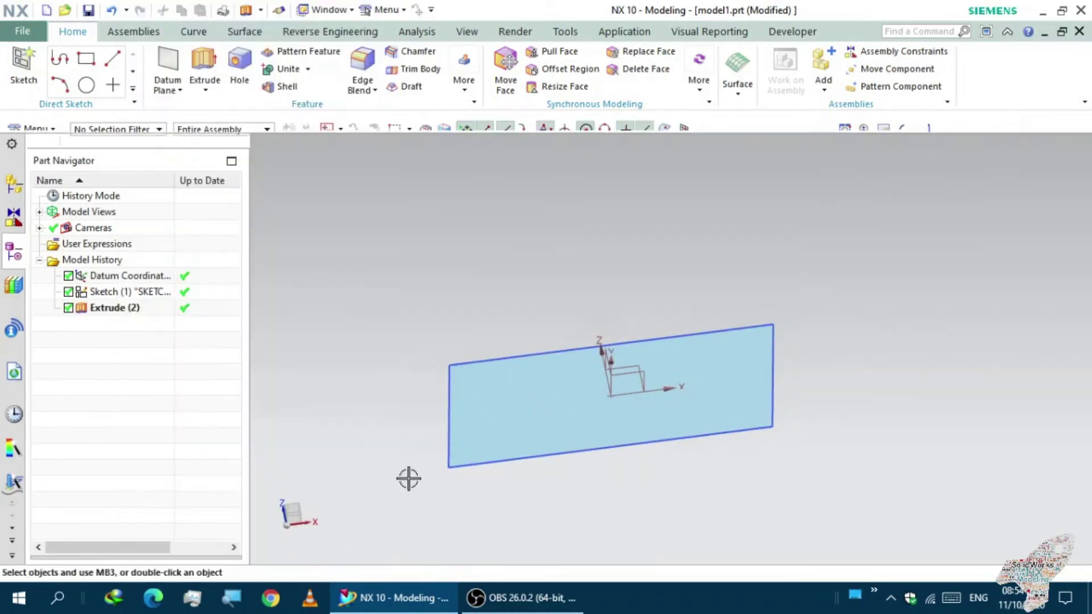
pyautogui.moveTo(568, 387)
pyautogui.keyDown('shift'); pyautogui.mouseDown(button='middle')
pyautogui.moveTo(601, 372)
pyautogui.moveTo(646, 317)
pyautogui.moveTo(599, 373)
pyautogui.moveTo(612, 371)
pyautogui.mouseUp(button='middle'); pyautogui.keyUp('shift')
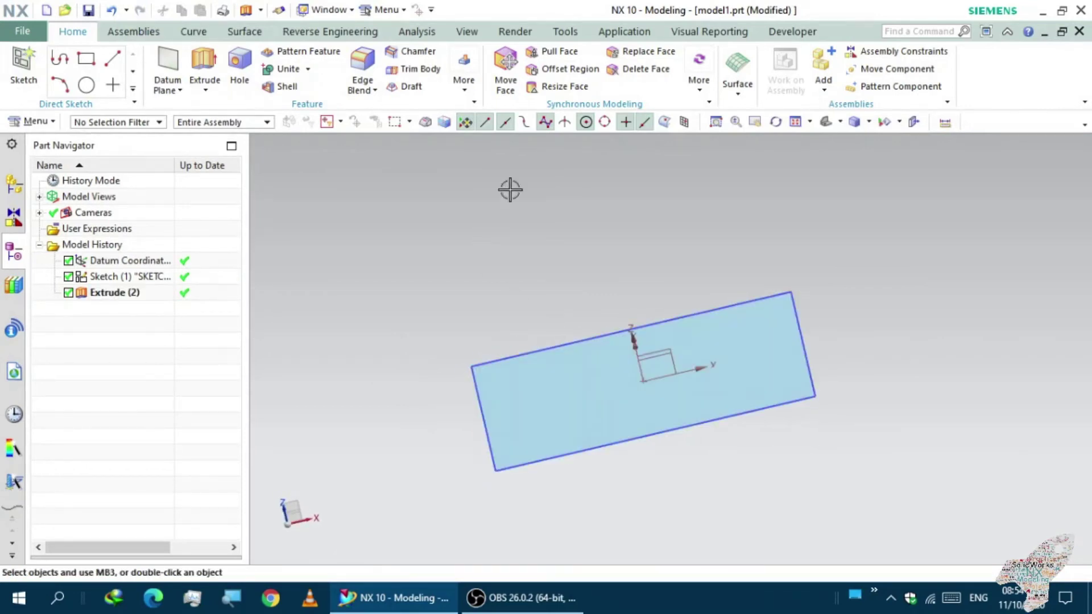
pyautogui.click(461, 92)
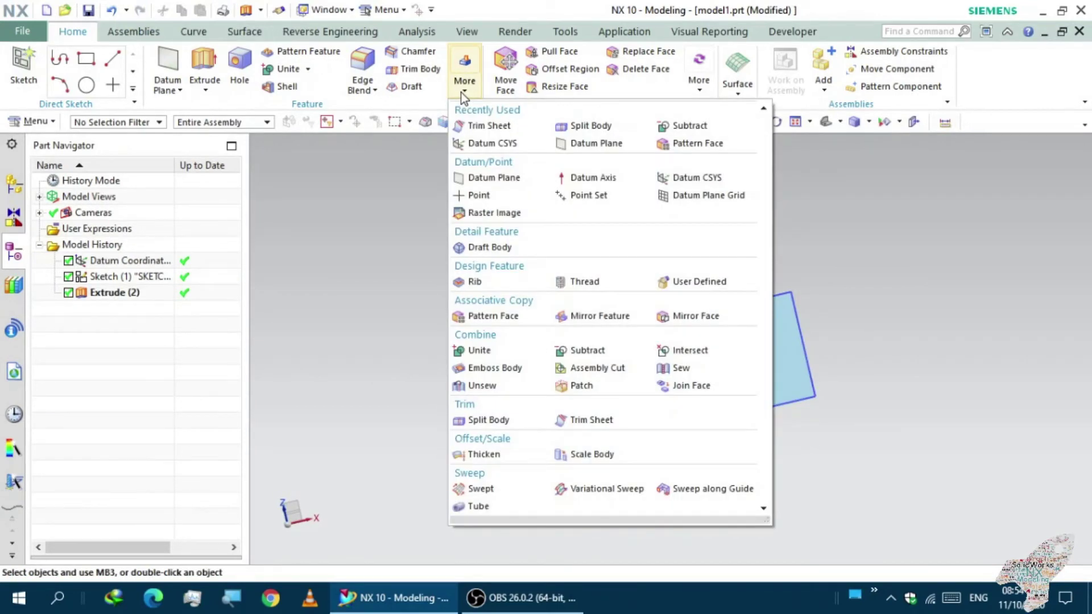
# Start Trim Sheet with the flat rectangular sheet as target and the YZ datum plane as boundary
pyautogui.click(568, 421)
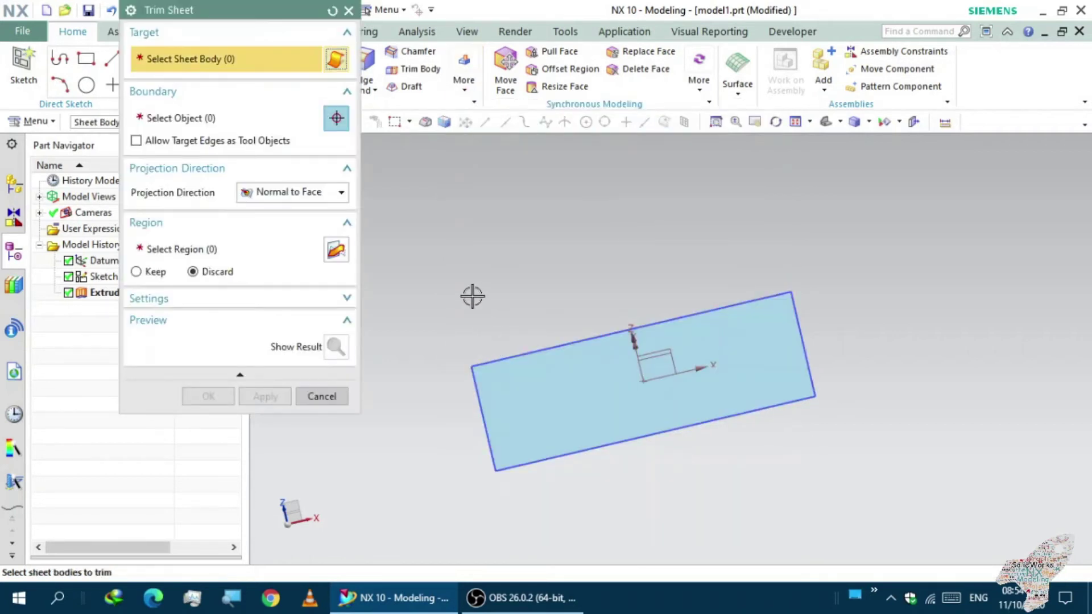
pyautogui.moveTo(472, 295)
pyautogui.mouseDown(button='middle')
pyautogui.moveTo(427, 316)
pyautogui.moveTo(448, 309)
pyautogui.mouseUp(button='middle')
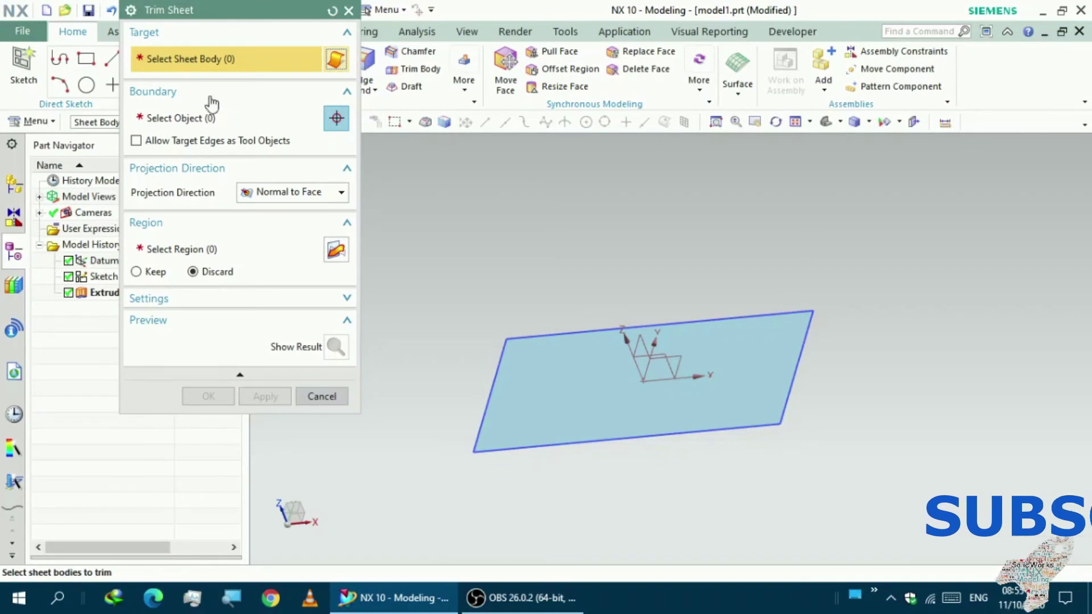
pyautogui.click(515, 382)
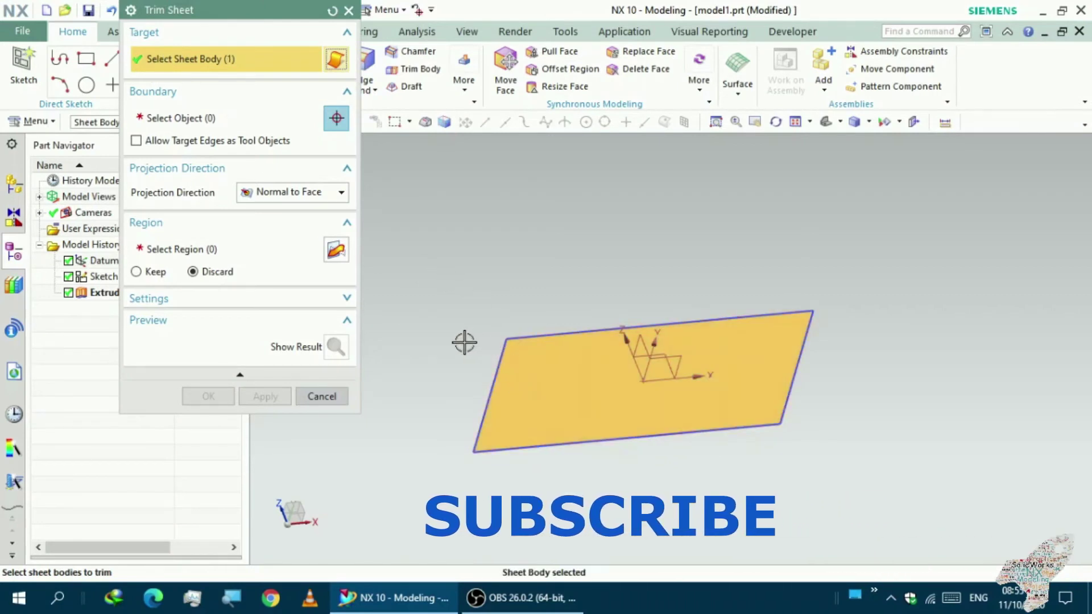
pyautogui.moveTo(464, 342); pyautogui.dragTo(447, 348, button='middle')
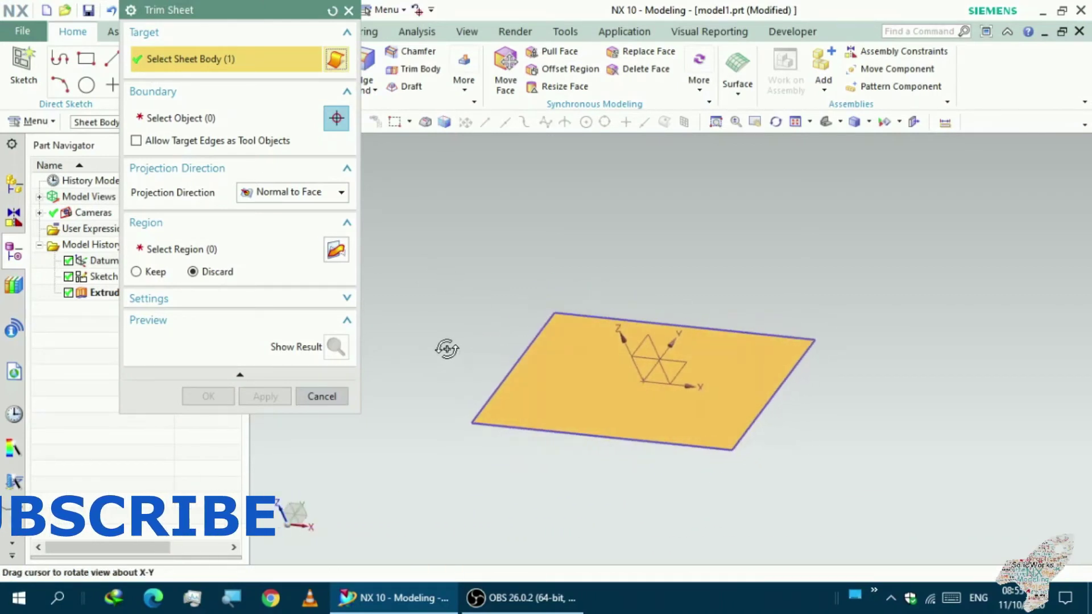
pyautogui.click(170, 120)
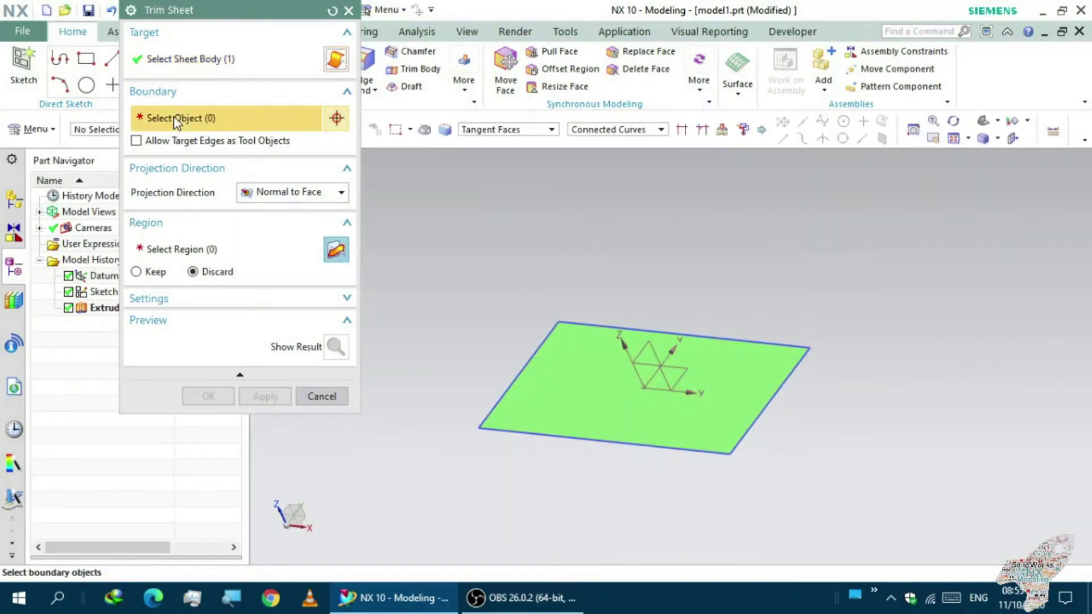
pyautogui.scroll(1, 634, 364)
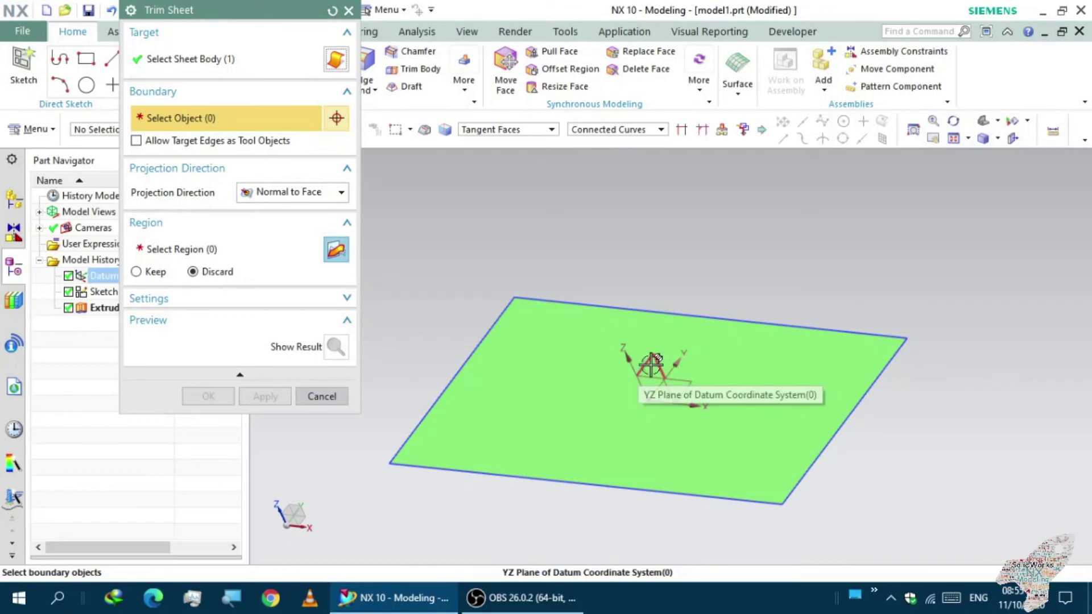
pyautogui.click(652, 364)
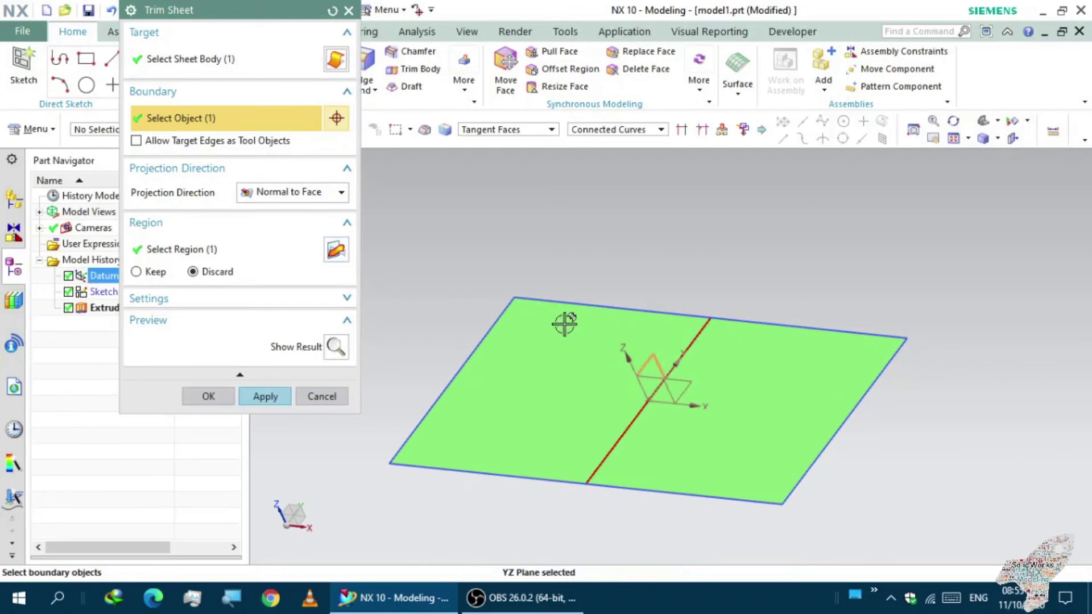
pyautogui.moveTo(566, 322)
pyautogui.mouseDown(button='middle')
pyautogui.moveTo(609, 290)
pyautogui.moveTo(628, 266)
pyautogui.moveTo(617, 263)
pyautogui.moveTo(648, 249)
pyautogui.moveTo(623, 267)
pyautogui.mouseUp(button='middle')
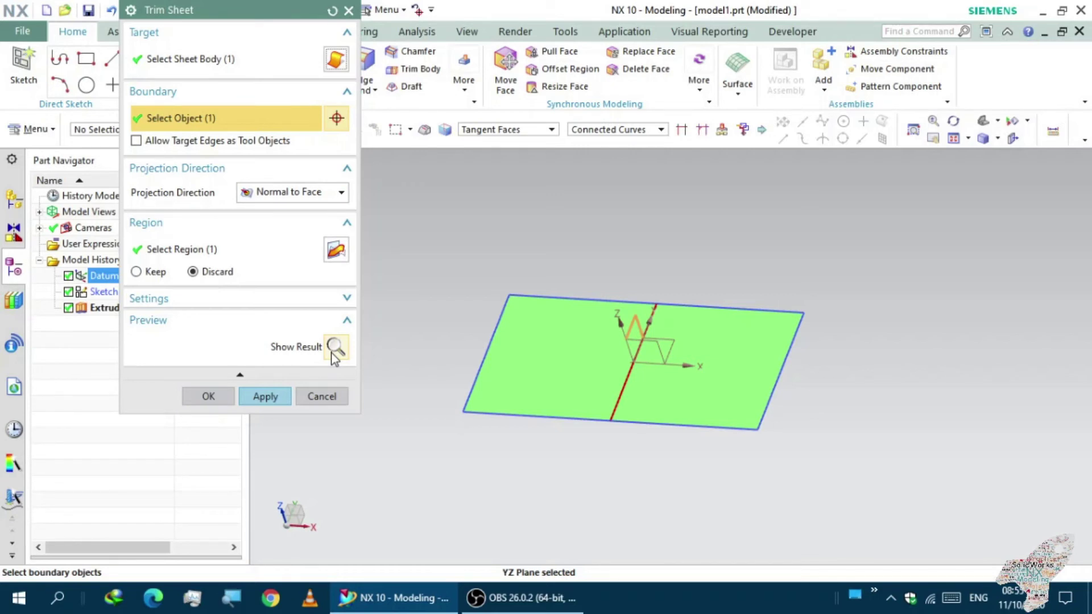
pyautogui.click(337, 346)
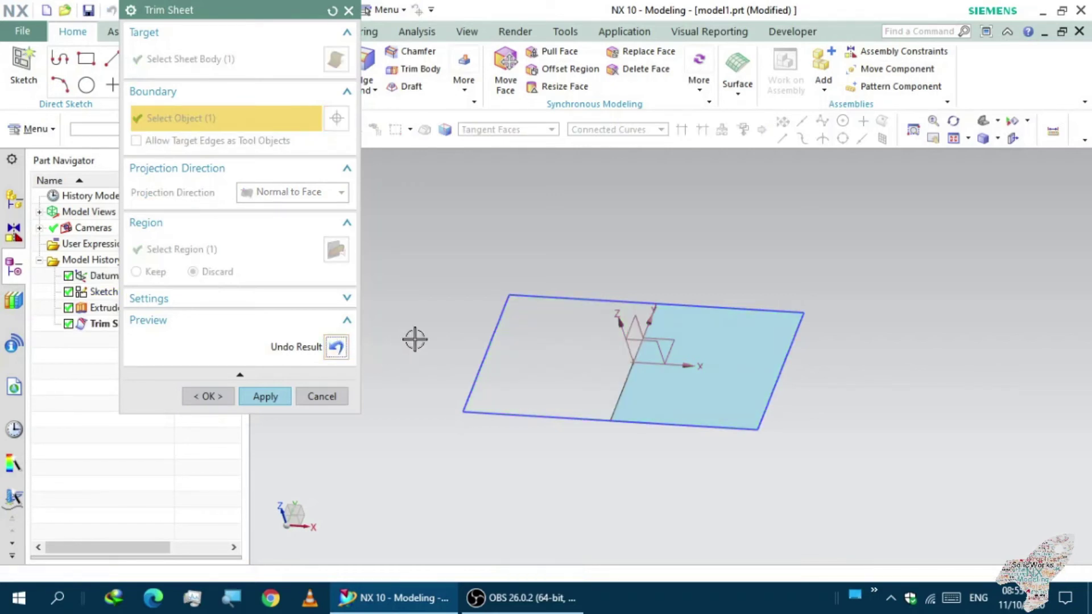
pyautogui.moveTo(415, 339)
pyautogui.mouseDown(button='middle')
pyautogui.moveTo(451, 316)
pyautogui.moveTo(419, 319)
pyautogui.moveTo(420, 340)
pyautogui.mouseUp(button='middle')
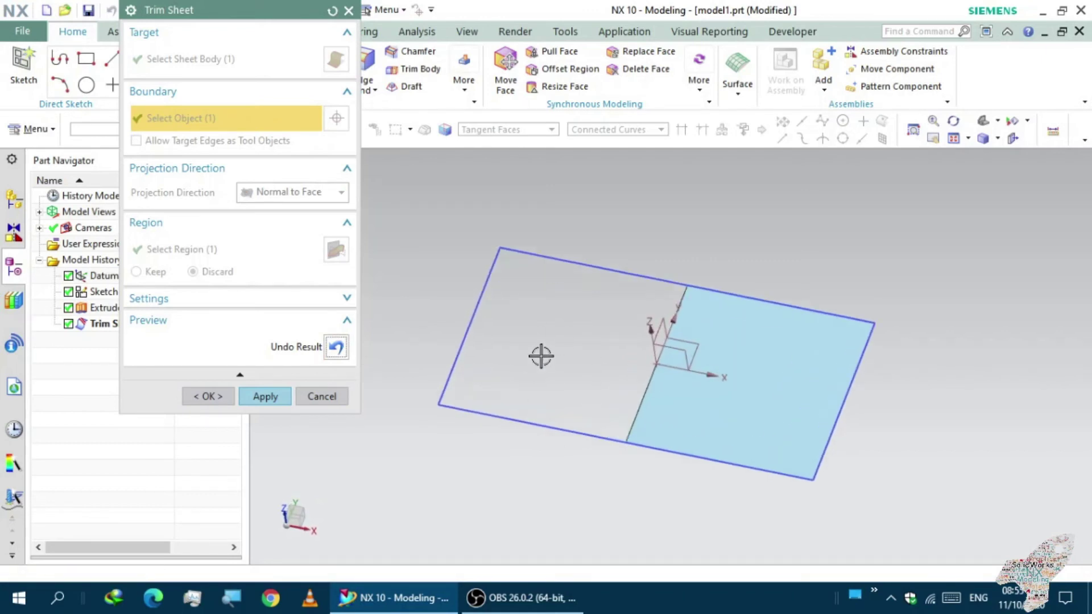
pyautogui.click(336, 348)
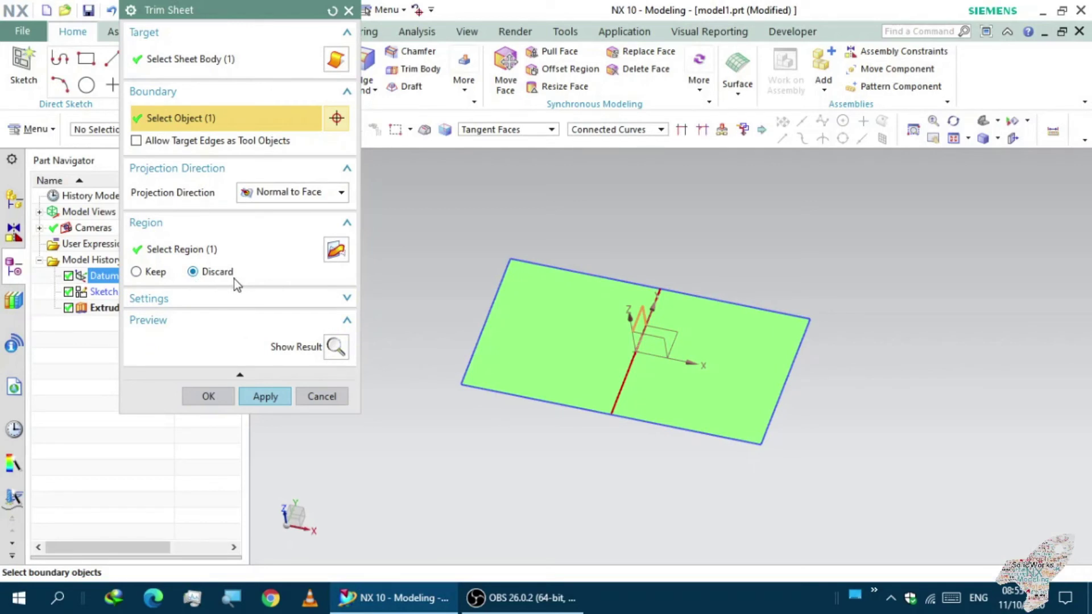
# Preview the trim, undo it, then preview again keeping the left half of the sheet
pyautogui.click(337, 348)
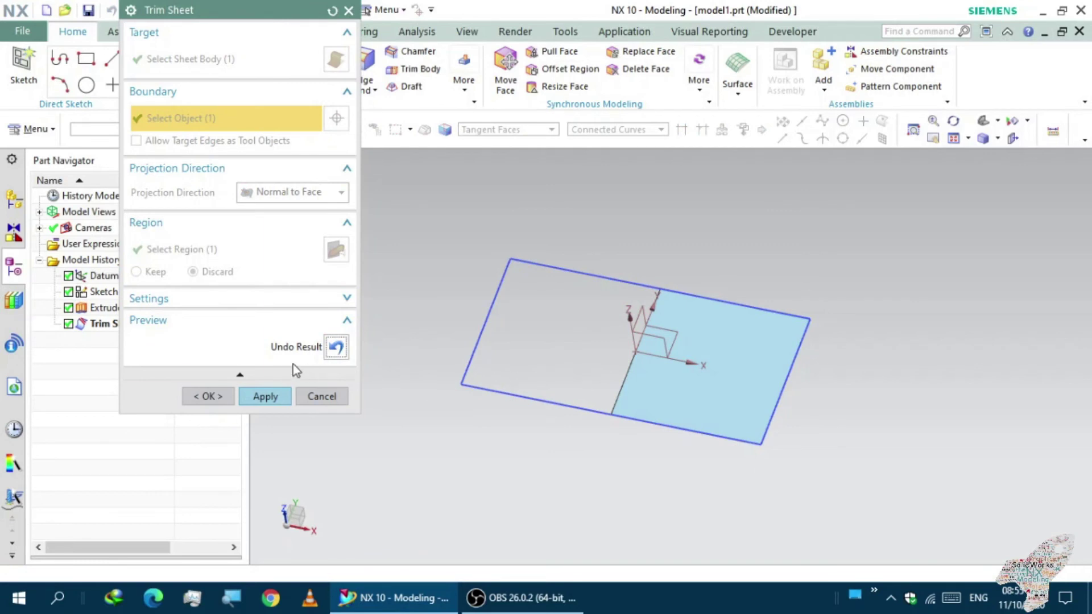
pyautogui.click(336, 347)
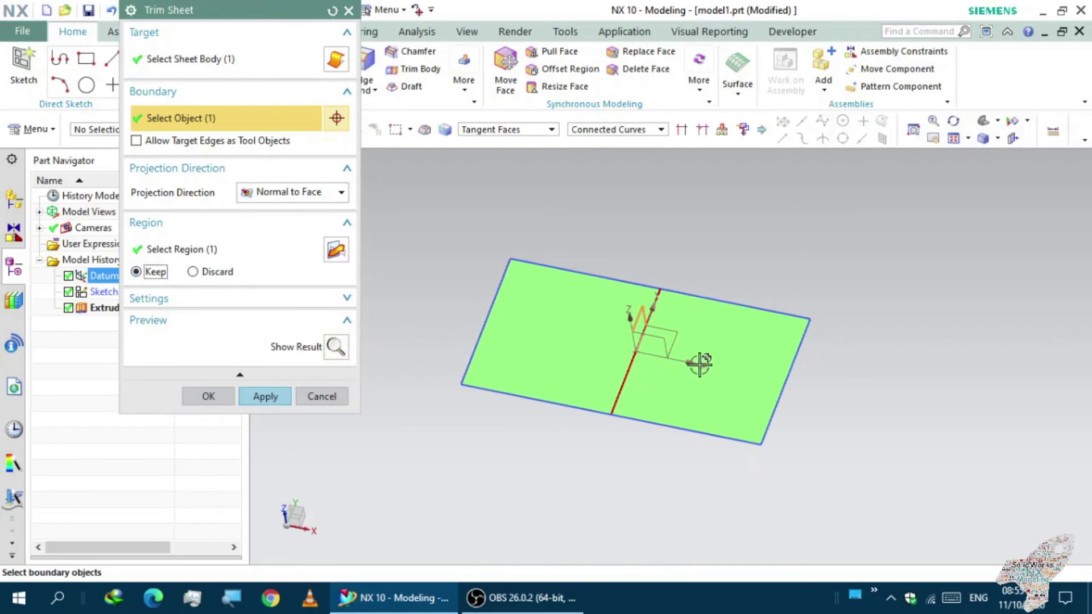
pyautogui.click(336, 346)
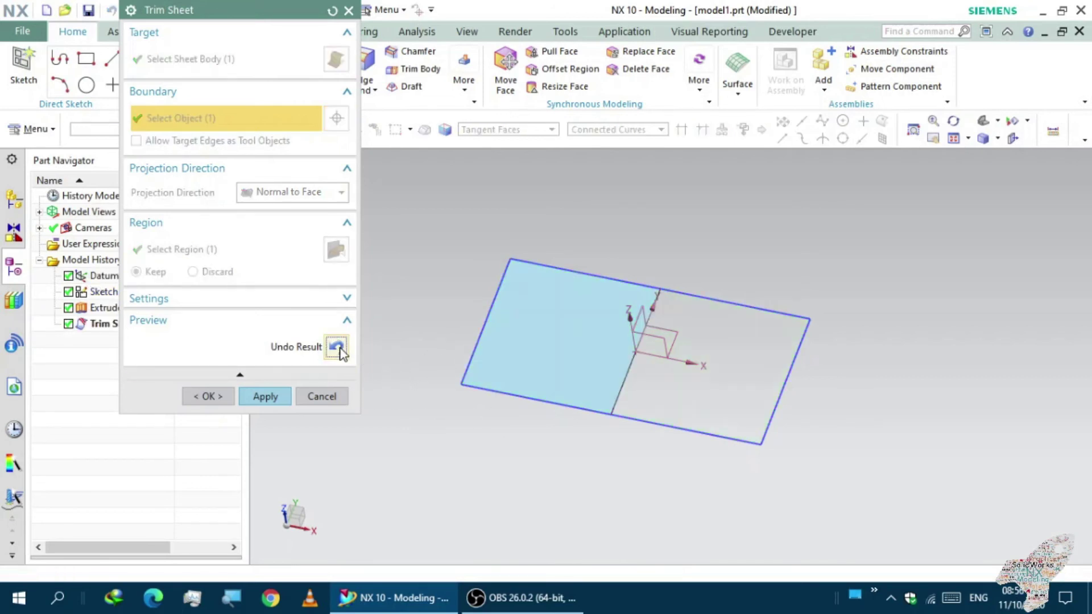
pyautogui.moveTo(405, 328); pyautogui.dragTo(390, 312, button='middle')
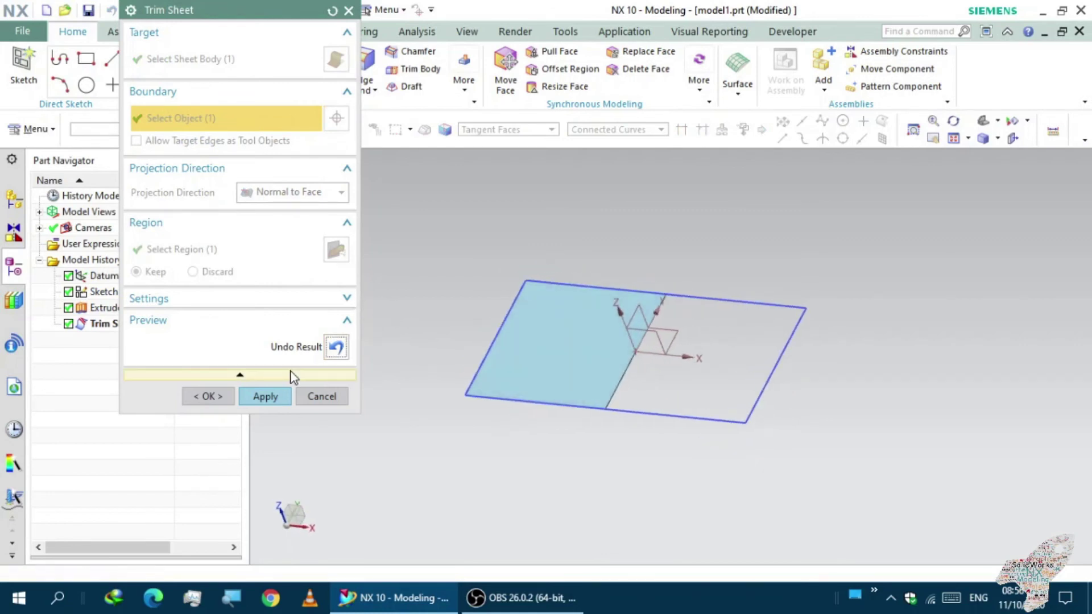
pyautogui.scroll(3, 523, 339)
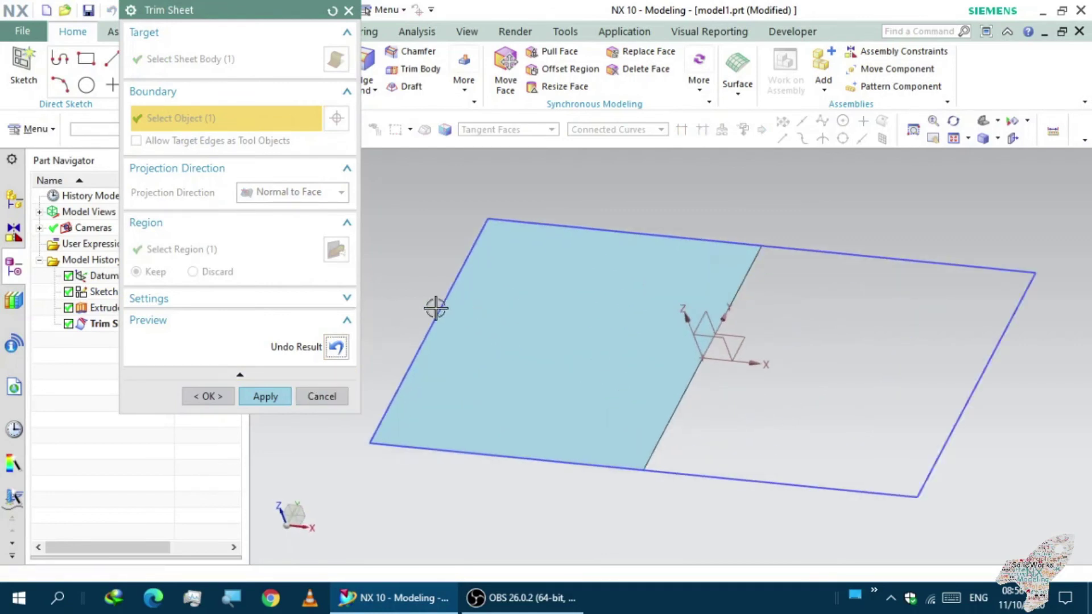
pyautogui.scroll(-2, 550, 365)
pyautogui.moveTo(580, 371)
pyautogui.mouseDown(button='middle')
pyautogui.moveTo(500, 347)
pyautogui.moveTo(449, 358)
pyautogui.moveTo(534, 337)
pyautogui.moveTo(481, 344)
pyautogui.moveTo(492, 342)
pyautogui.mouseUp(button='middle')
pyautogui.scroll(-2, 568, 375)
pyautogui.scroll(-2, 729, 382)
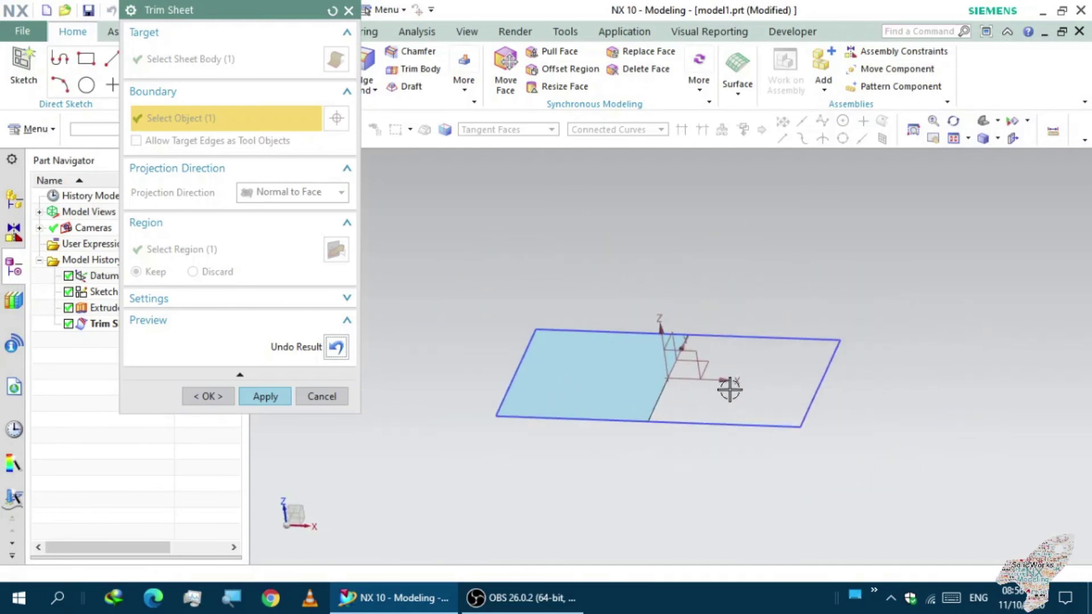
pyautogui.moveTo(645, 406)
pyautogui.mouseDown(button='middle')
pyautogui.moveTo(592, 395)
pyautogui.moveTo(577, 421)
pyautogui.moveTo(585, 434)
pyautogui.moveTo(613, 400)
pyautogui.moveTo(586, 400)
pyautogui.mouseUp(button='middle')
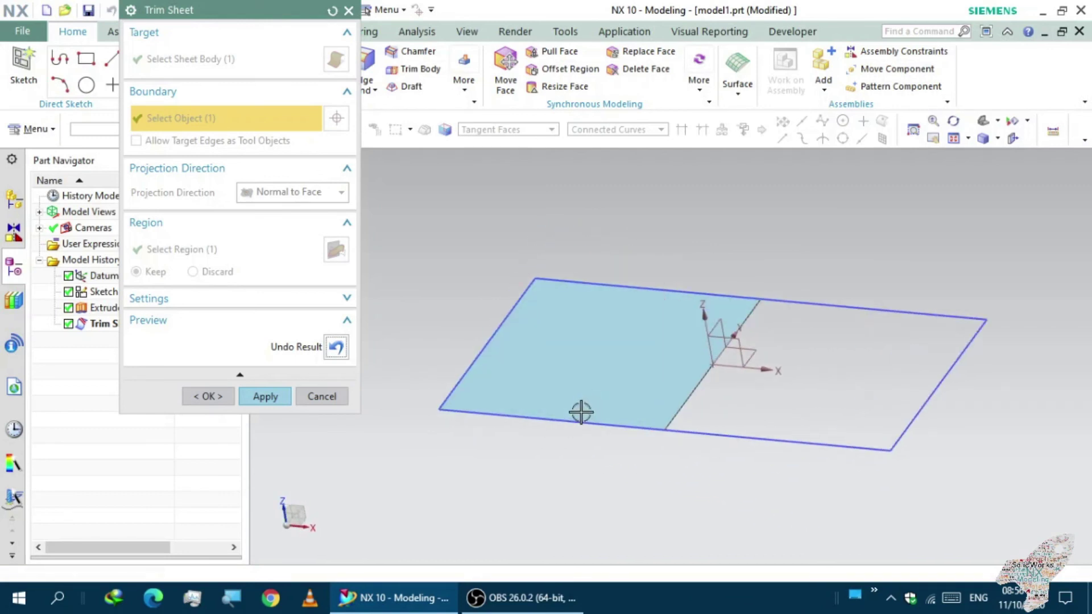
pyautogui.scroll(-1, 524, 394)
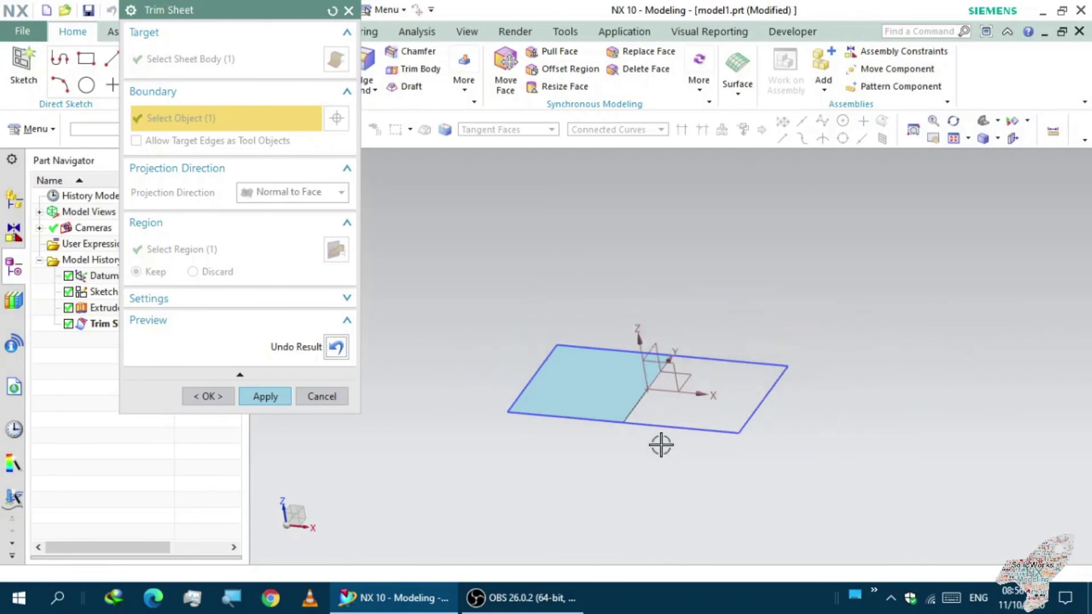
pyautogui.scroll(2, 659, 446)
pyautogui.moveTo(654, 423)
pyautogui.mouseDown(button='middle')
pyautogui.moveTo(660, 447)
pyautogui.moveTo(709, 377)
pyautogui.moveTo(678, 402)
pyautogui.moveTo(738, 382)
pyautogui.moveTo(699, 391)
pyautogui.mouseUp(button='middle')
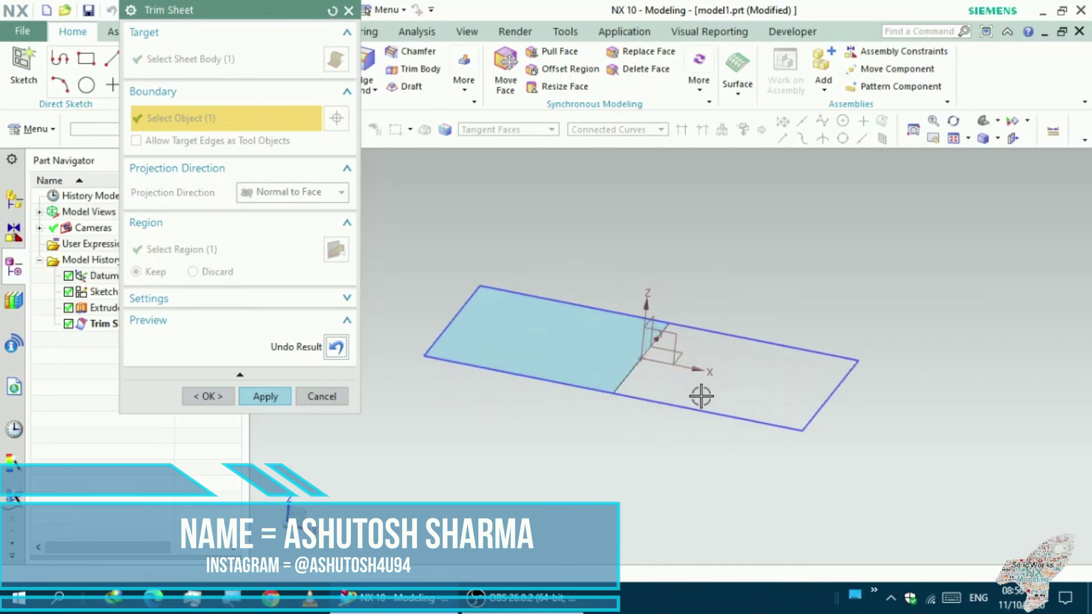
# Rotate the view and enlarge the Trim Sheet dialog by dragging its corner
pyautogui.moveTo(702, 397)
pyautogui.mouseDown(button='middle')
pyautogui.moveTo(675, 409)
pyautogui.moveTo(589, 390)
pyautogui.moveTo(751, 387)
pyautogui.moveTo(668, 391)
pyautogui.moveTo(702, 365)
pyautogui.moveTo(739, 358)
pyautogui.moveTo(676, 397)
pyautogui.moveTo(756, 402)
pyautogui.moveTo(692, 377)
pyautogui.moveTo(688, 353)
pyautogui.moveTo(737, 337)
pyautogui.moveTo(675, 370)
pyautogui.moveTo(707, 366)
pyautogui.moveTo(666, 378)
pyautogui.mouseUp(button='middle')
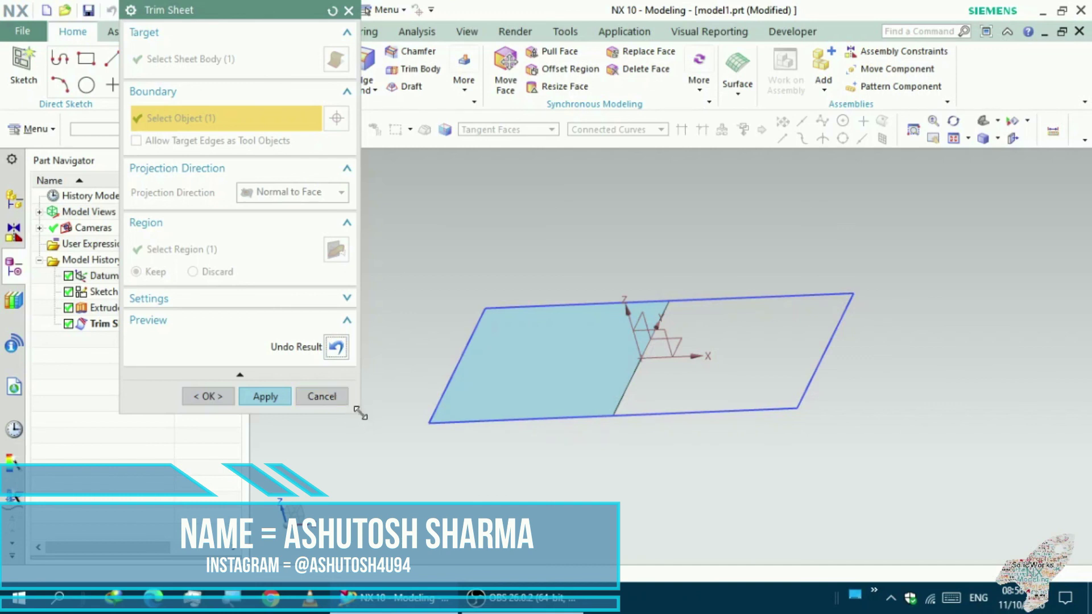
pyautogui.moveTo(361, 414); pyautogui.dragTo(395, 485)
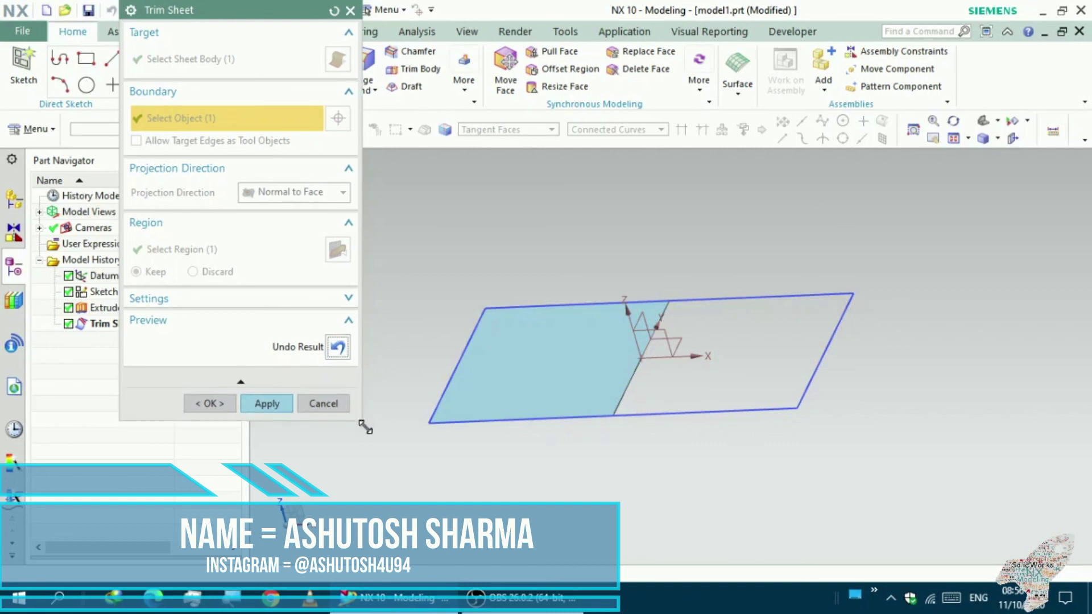